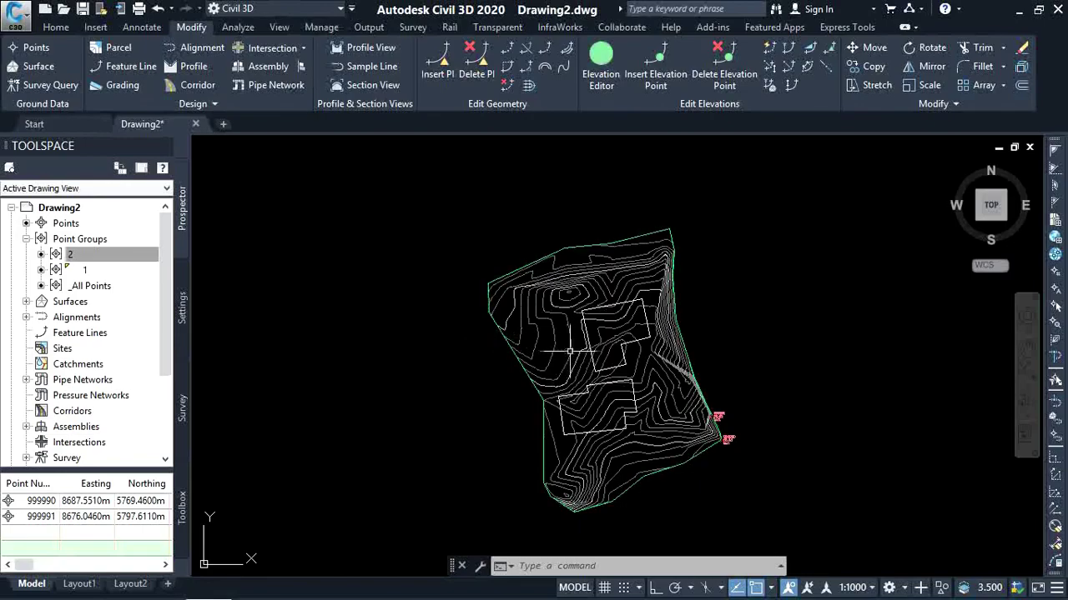
# Step: Zoom in and out on the contoured surface to inspect the two building outlines
pyautogui.scroll(4, 623, 367)
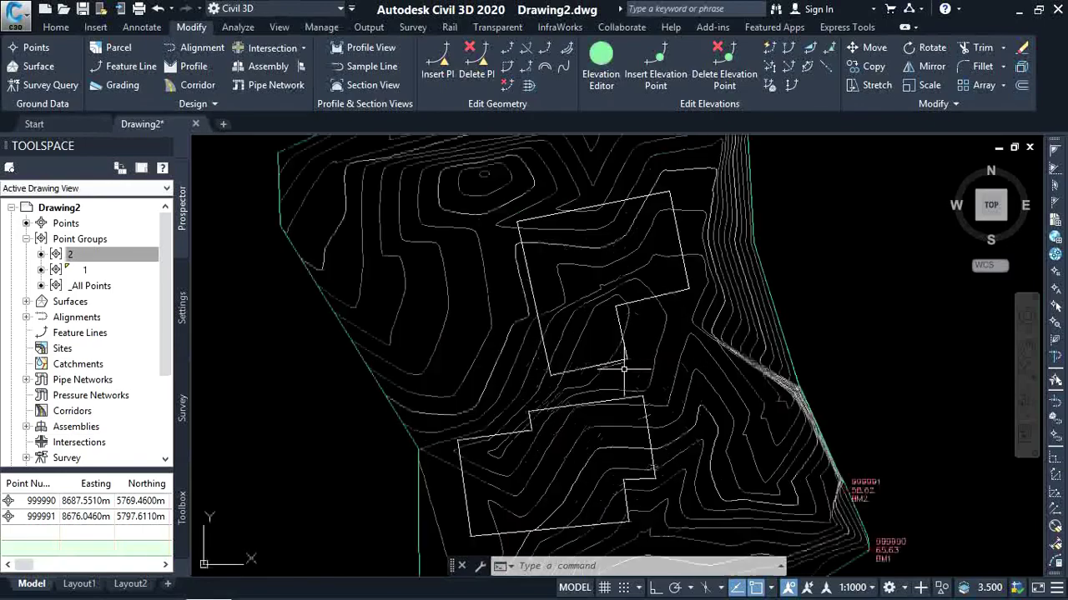
pyautogui.scroll(-2, 609, 354)
pyautogui.scroll(-3, 596, 344)
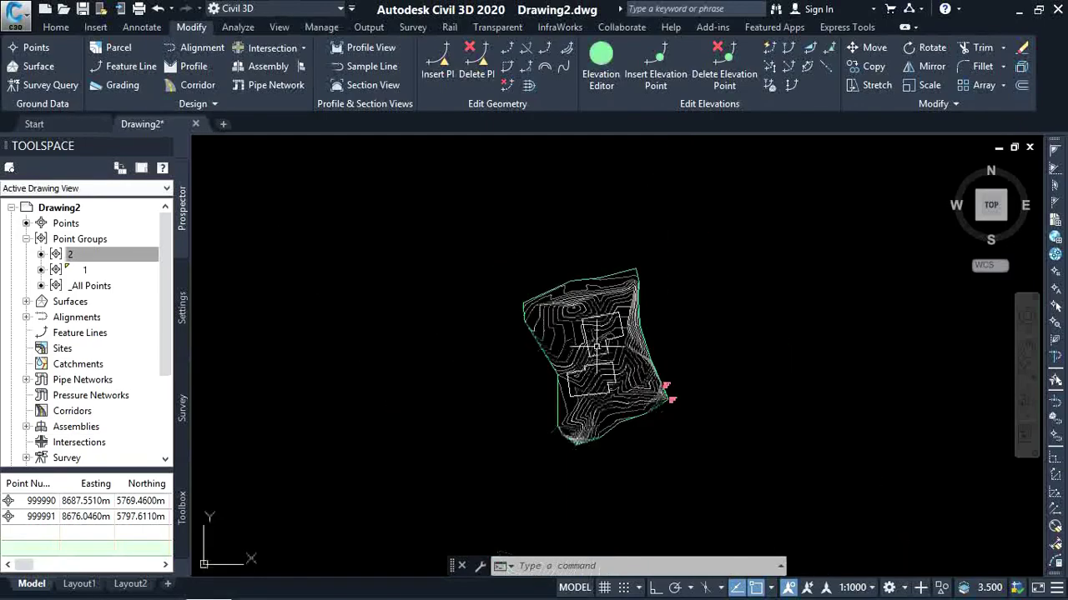
pyautogui.scroll(5, 576, 283)
pyautogui.scroll(-1, 552, 230)
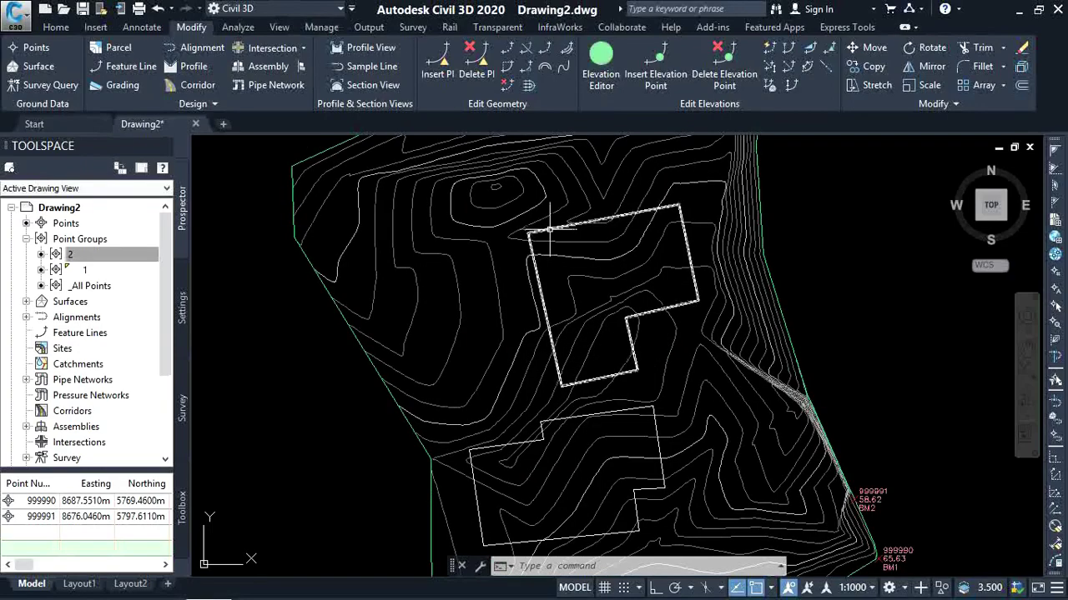
pyautogui.scroll(-1, 643, 270)
pyautogui.scroll(-2, 578, 293)
pyautogui.scroll(2, 584, 293)
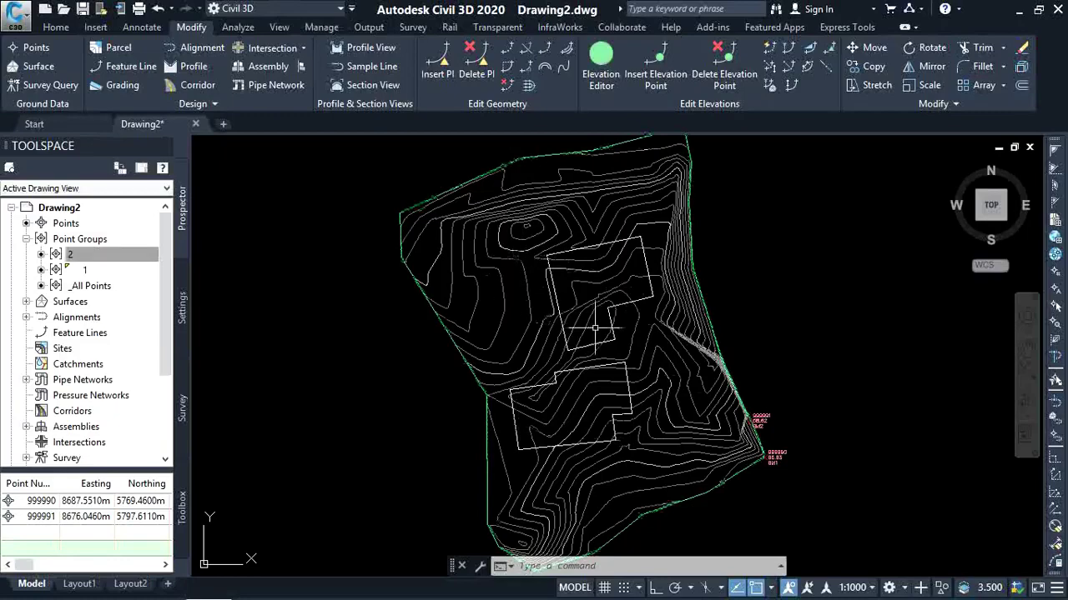
pyautogui.scroll(1, 594, 327)
pyautogui.scroll(-3, 588, 275)
pyautogui.scroll(2, 580, 274)
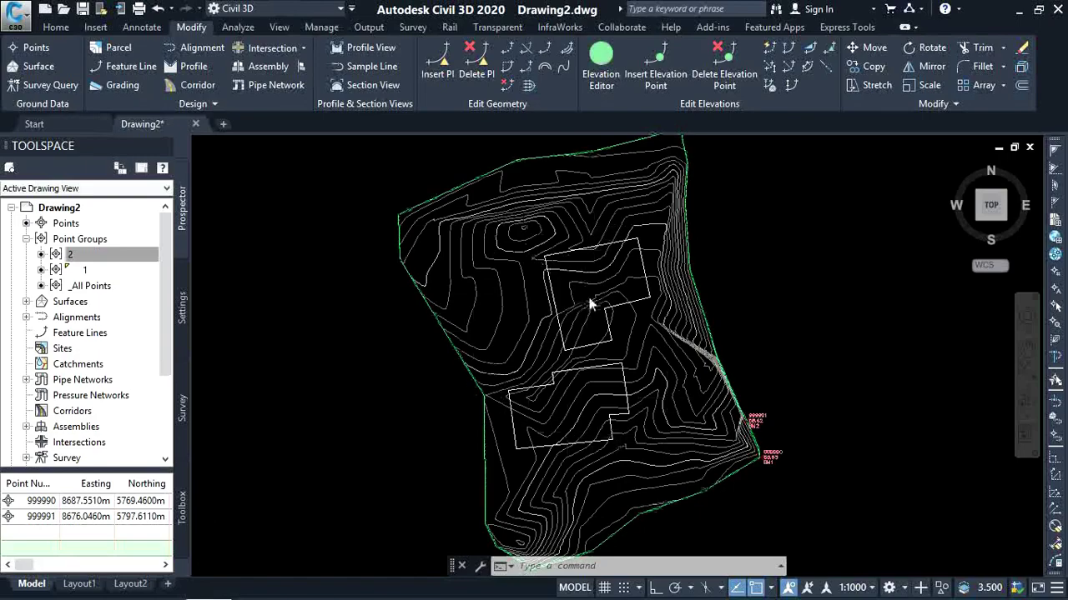
pyautogui.scroll(1, 589, 281)
pyautogui.scroll(-1, 584, 275)
pyautogui.scroll(2, 579, 261)
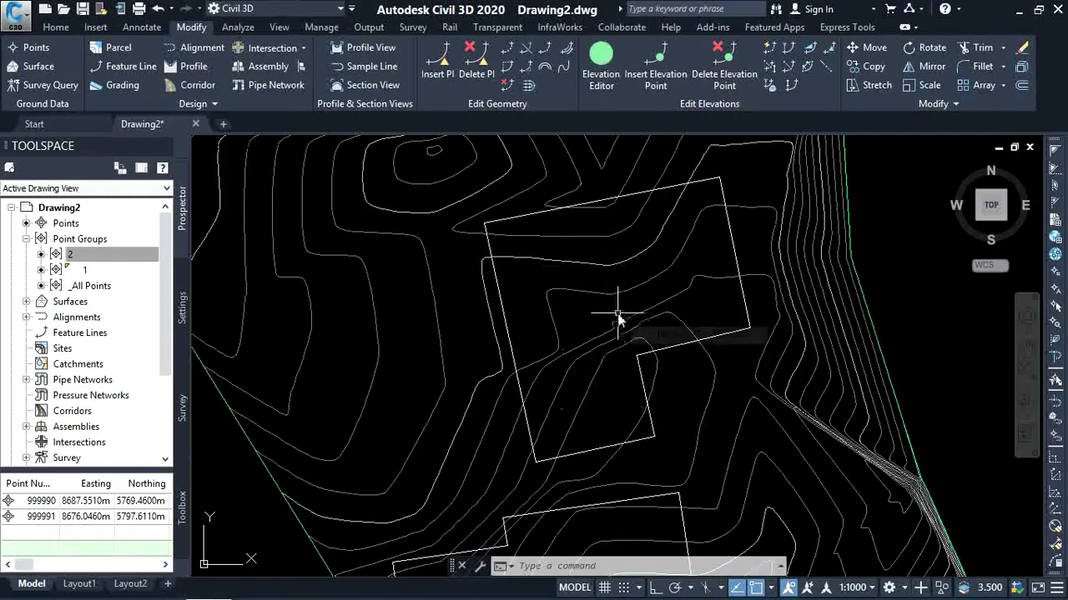
pyautogui.scroll(-3, 621, 300)
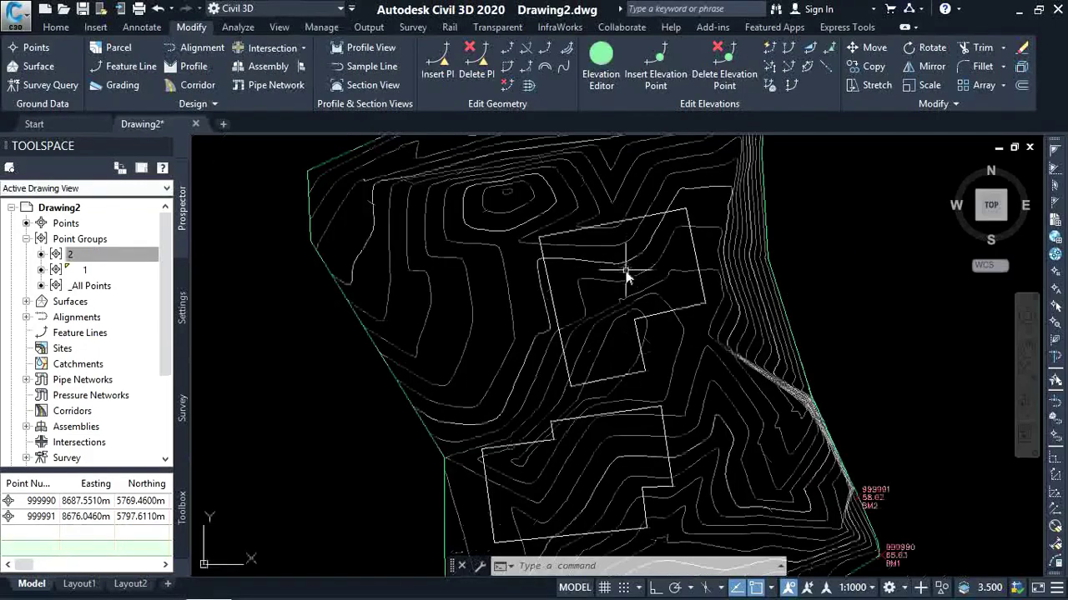
pyautogui.scroll(1, 615, 305)
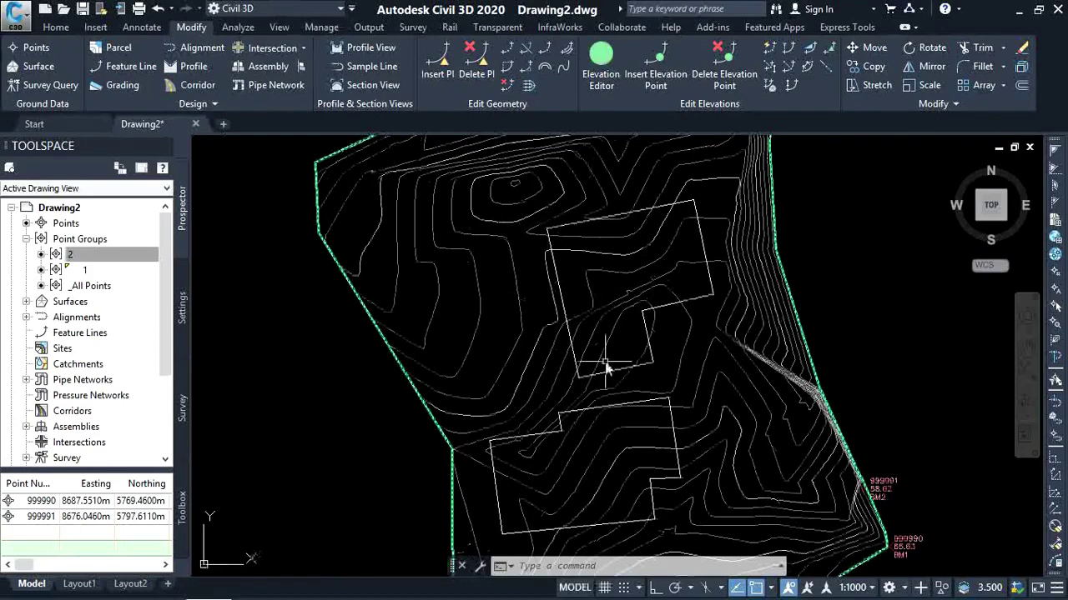
# Step: Expand Surfaces > latihan > Definition in Prospector and select the Boundaries node
pyautogui.click(26, 303)
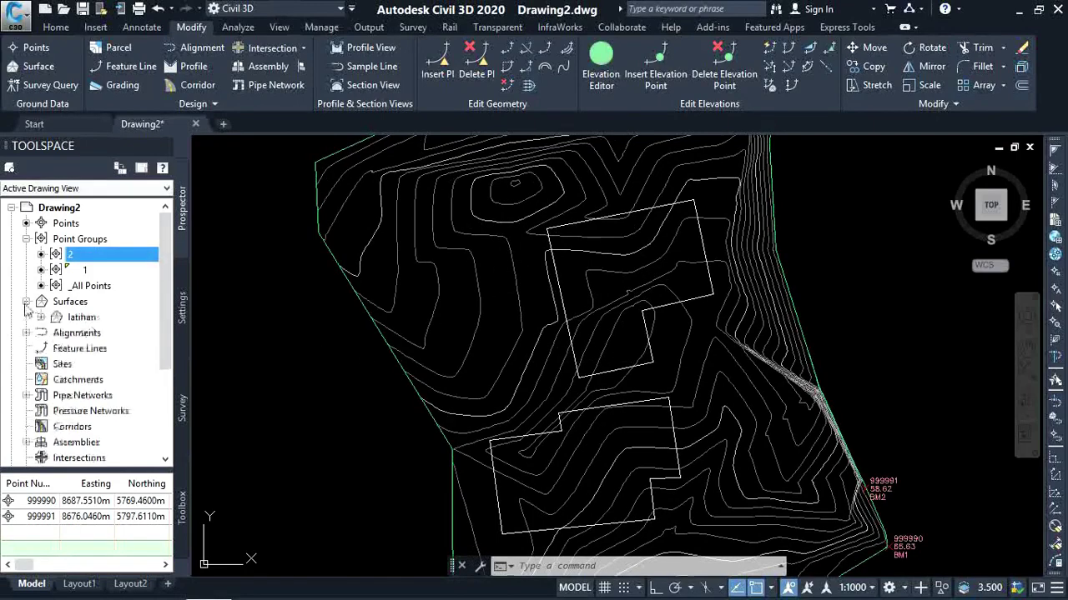
pyautogui.click(42, 318)
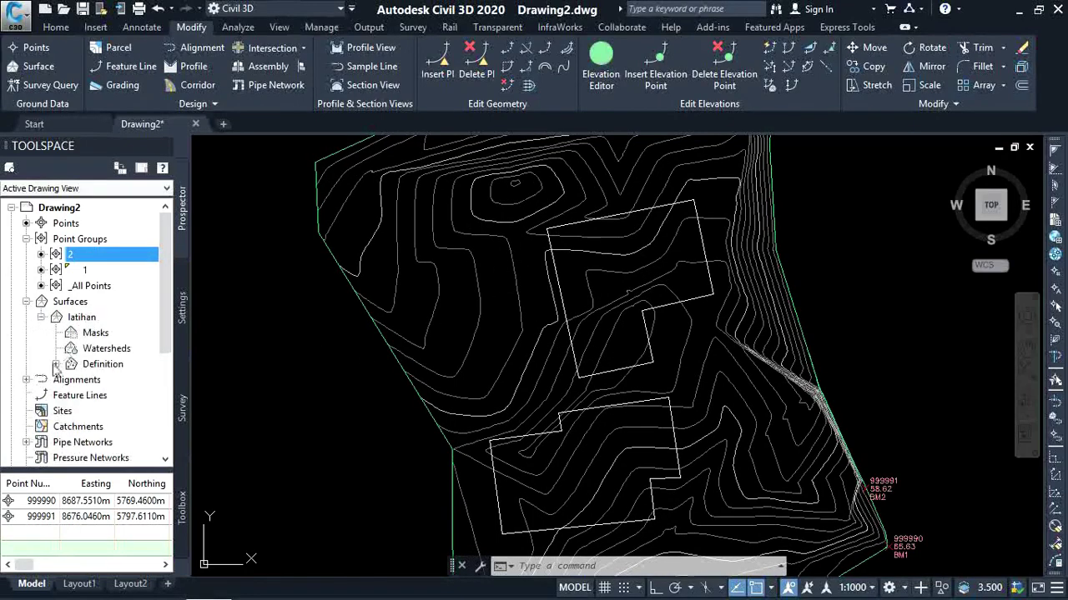
pyautogui.click(56, 365)
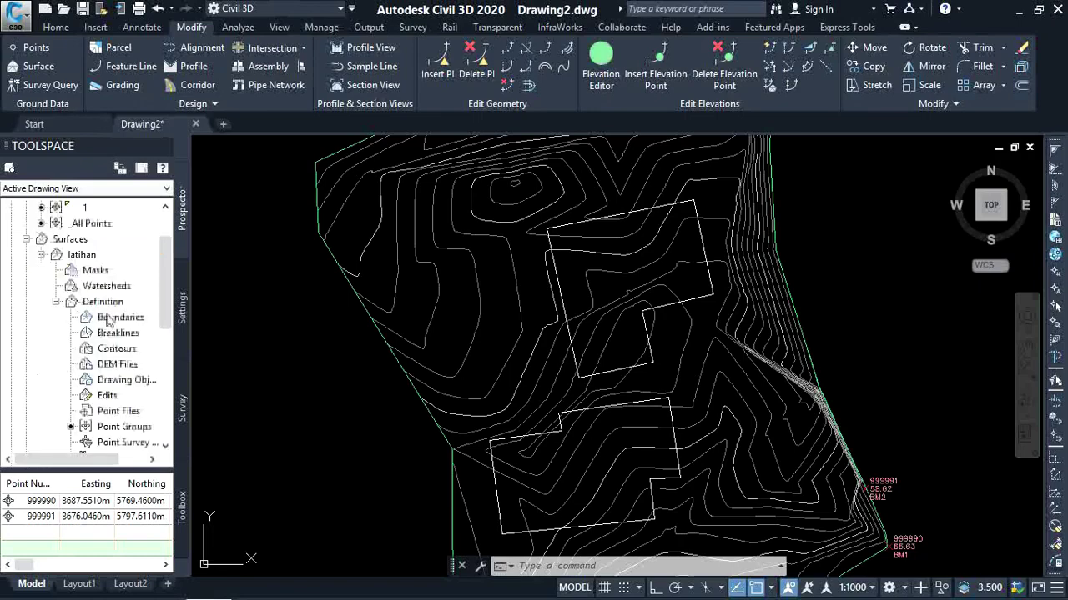
pyautogui.scroll(-1, 107, 307)
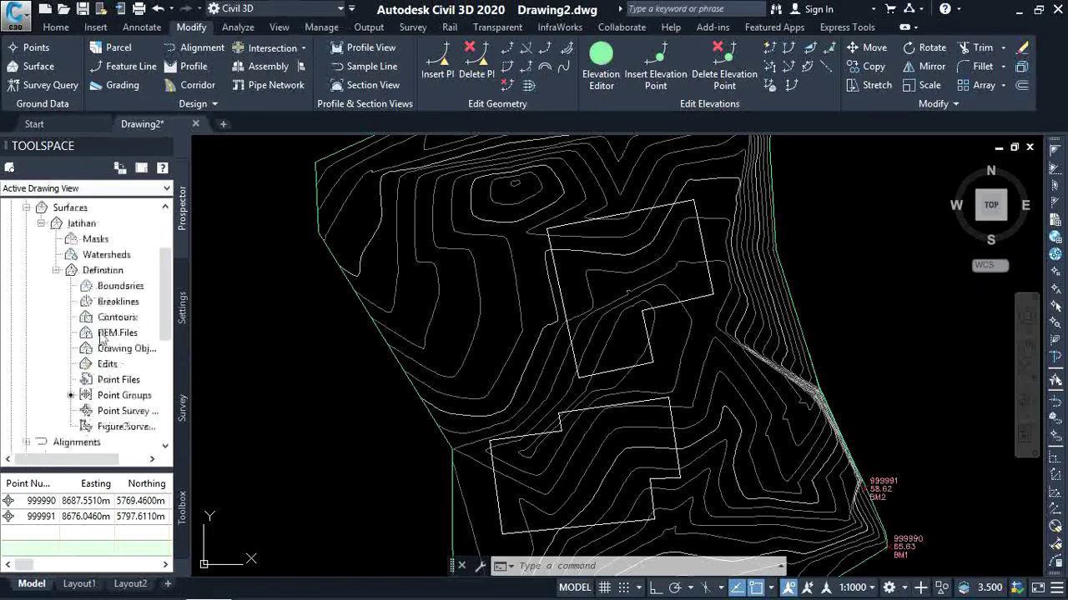
pyautogui.click(107, 286)
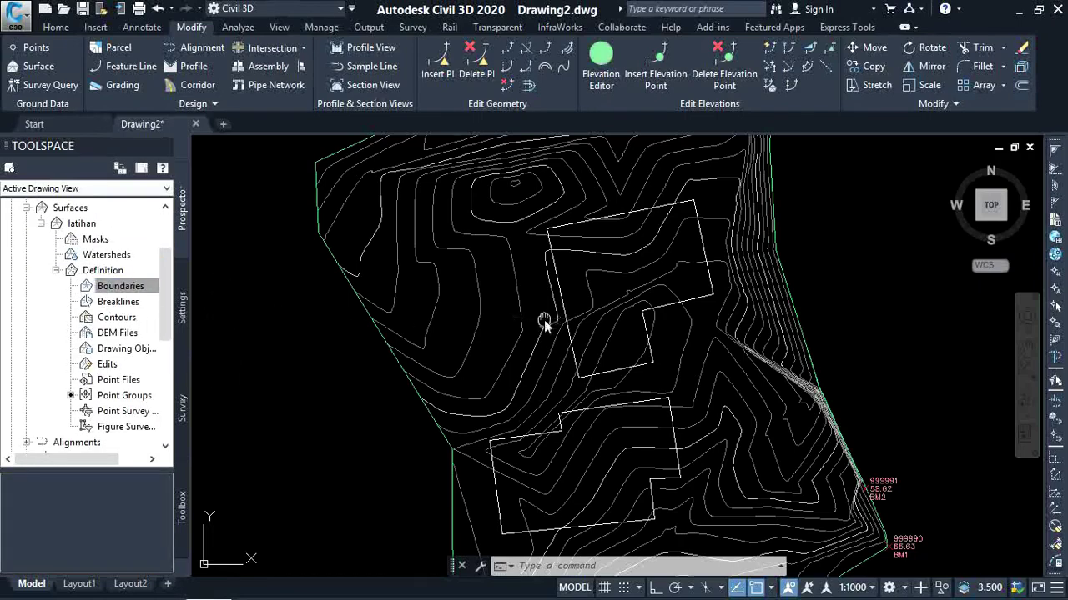
pyautogui.scroll(-2, 548, 329)
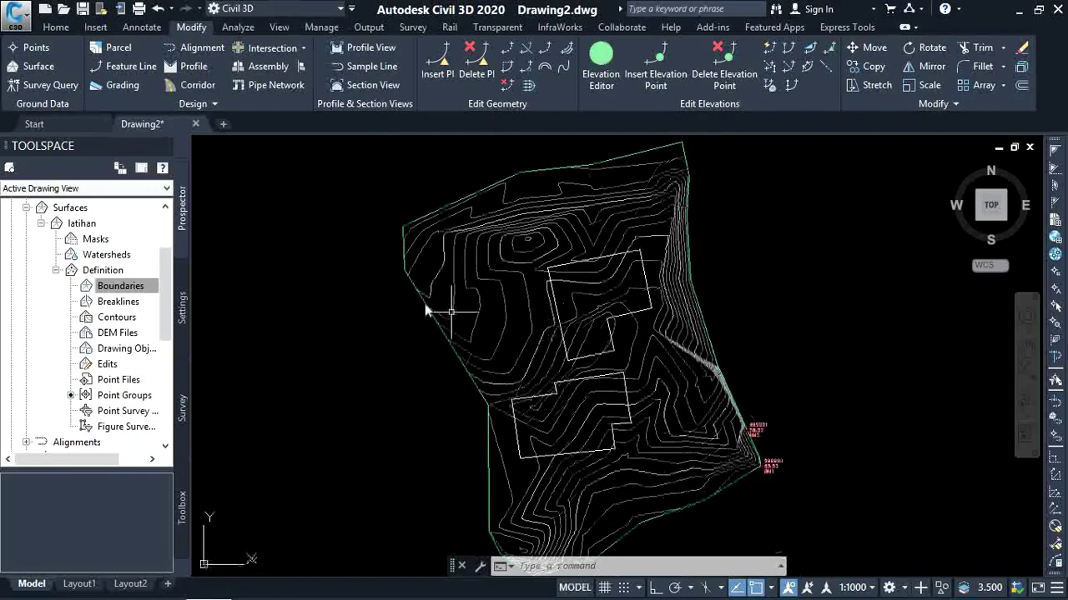
# Step: Add a Hide-type boundary named BANGUNAN to latihan and accept its settings
pyautogui.rightClick(124, 289)
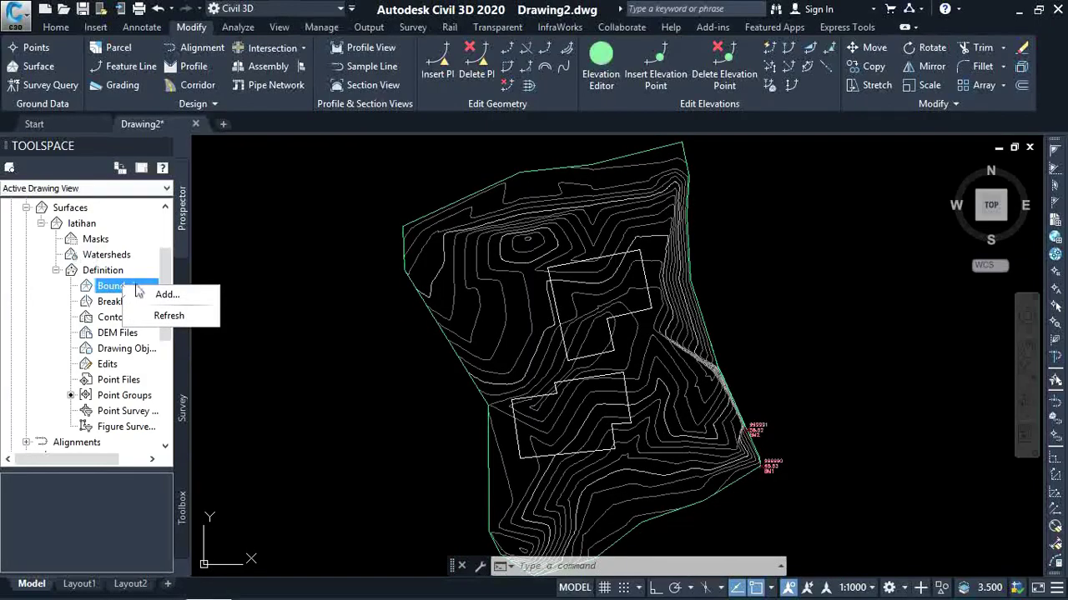
pyautogui.click(166, 295)
pyautogui.write('BANGUNAN')
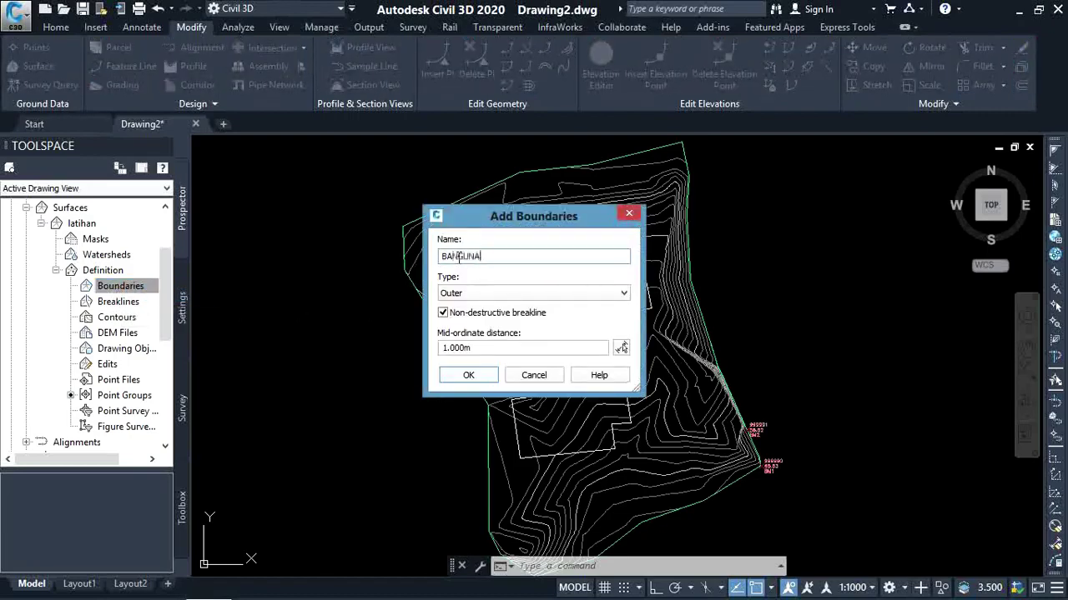
pyautogui.click(480, 297)
pyautogui.click(484, 312)
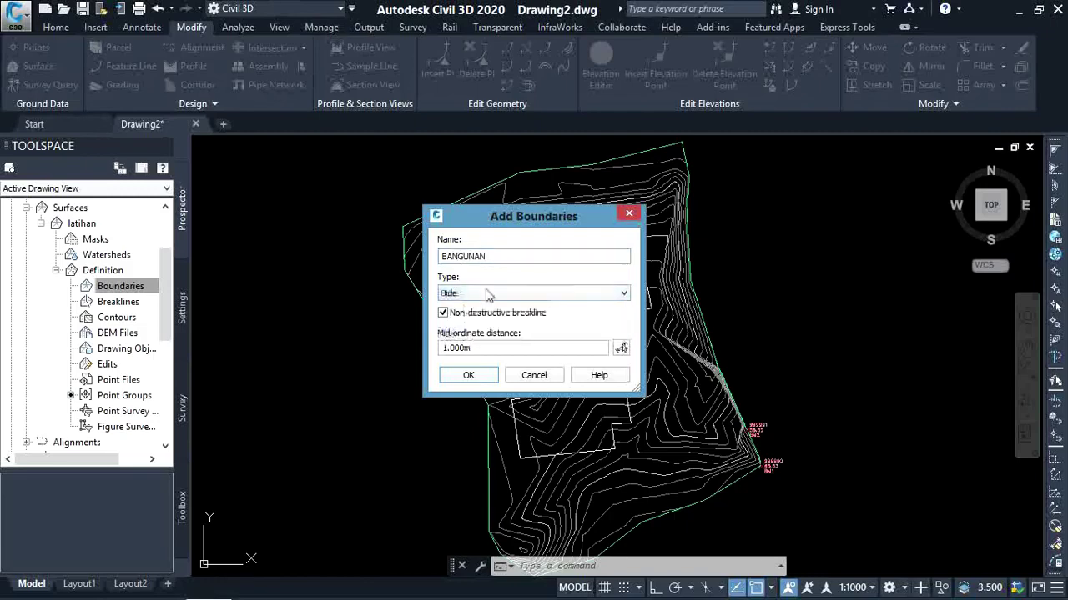
pyautogui.click(479, 299)
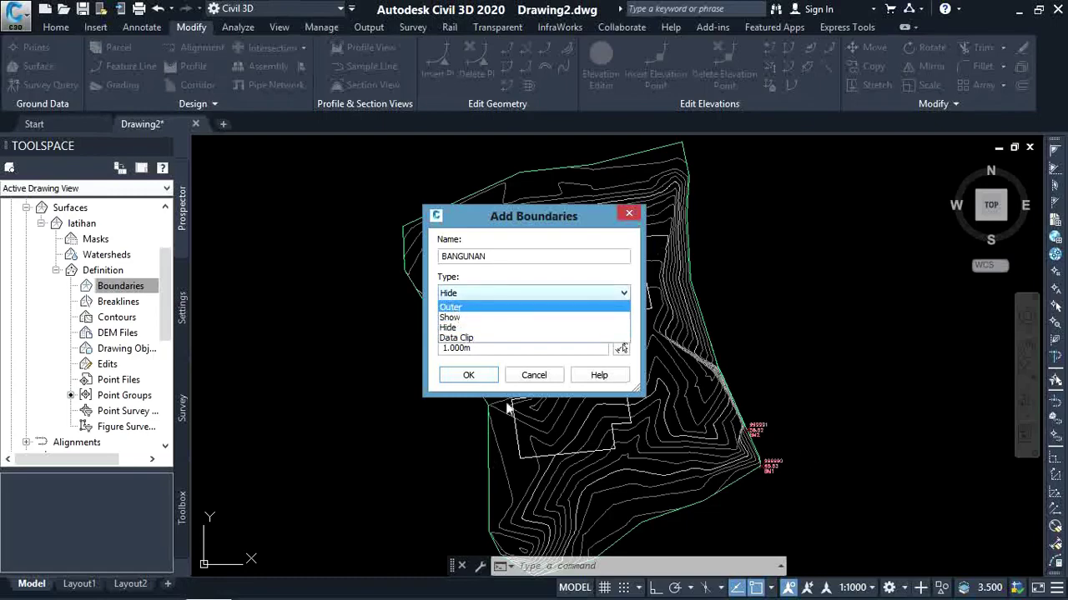
pyautogui.click(447, 327)
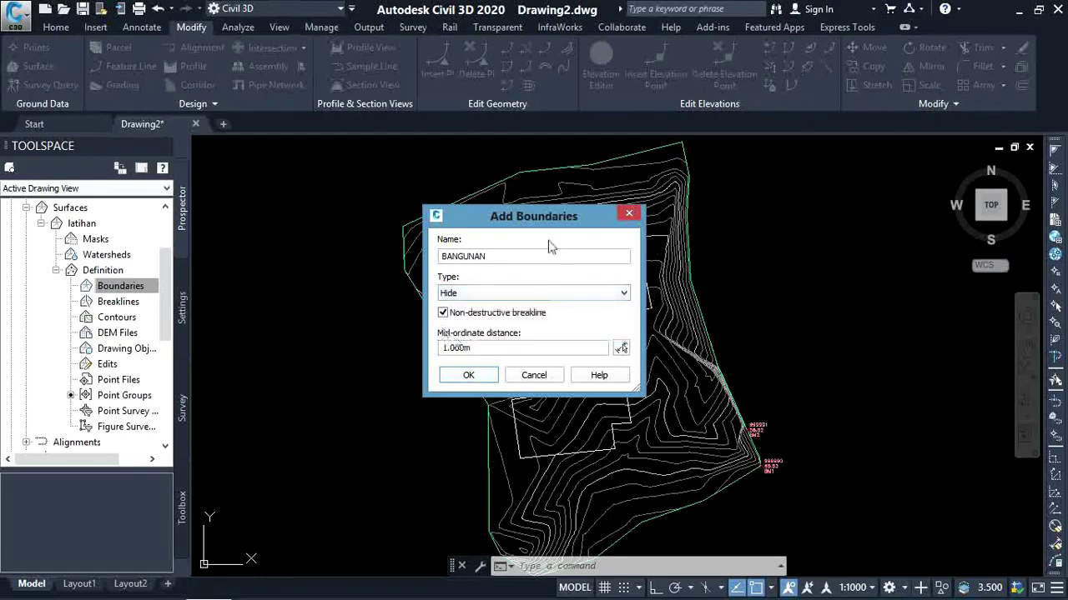
pyautogui.moveTo(494, 226)
pyautogui.mouseDown()
pyautogui.moveTo(828, 290)
pyautogui.moveTo(780, 234)
pyautogui.mouseUp()
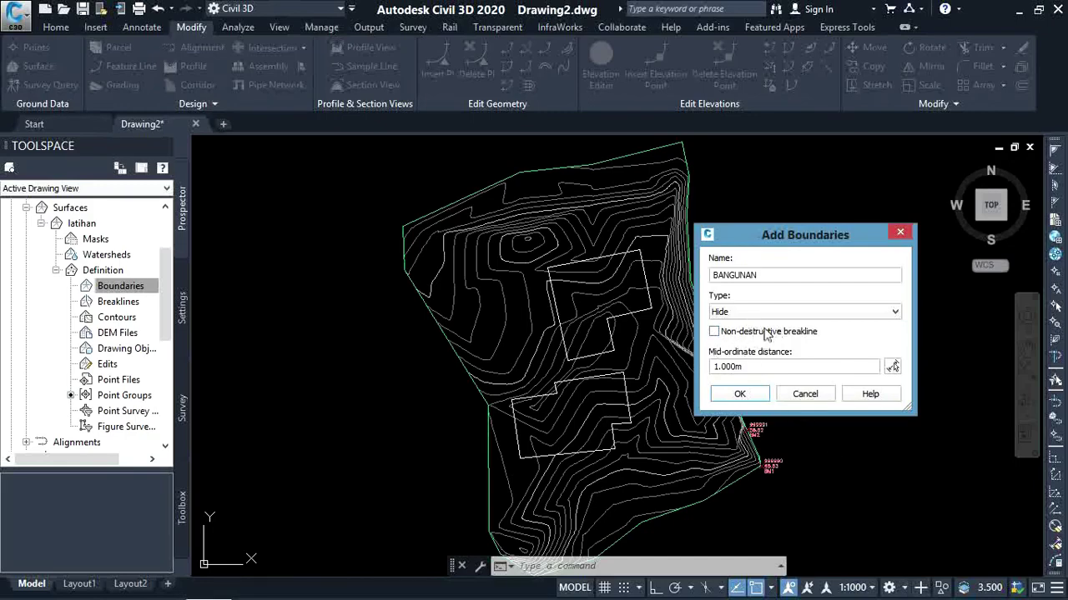
pyautogui.click(741, 395)
# Step: Pick the upper and lower building polylines as the boundary outlines
pyautogui.scroll(5, 659, 300)
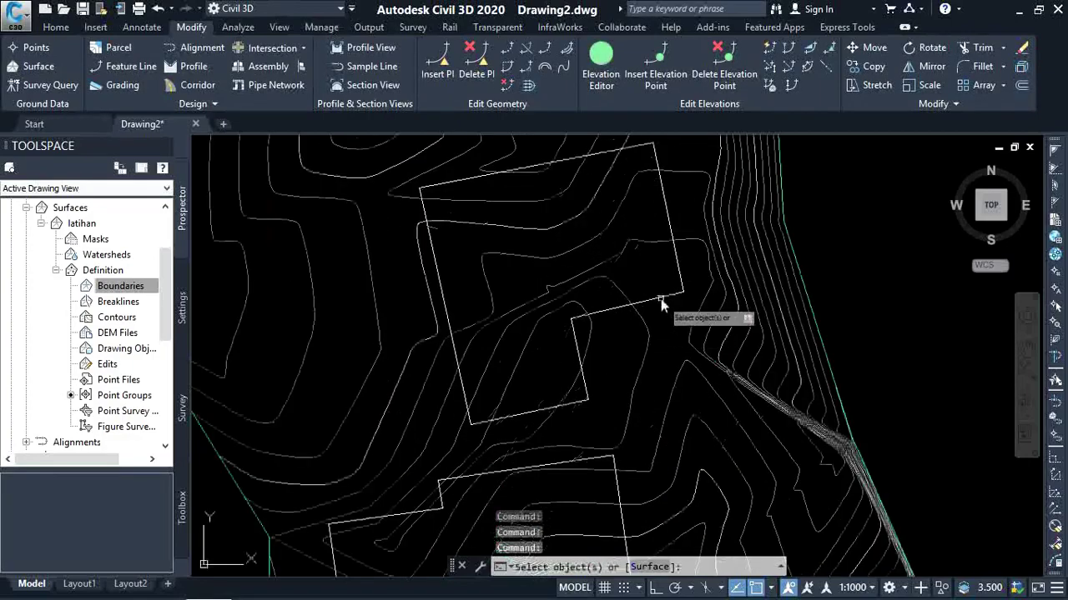
pyautogui.click(660, 298)
pyautogui.scroll(2, 654, 326)
pyautogui.scroll(2, 634, 333)
pyautogui.scroll(2, 619, 392)
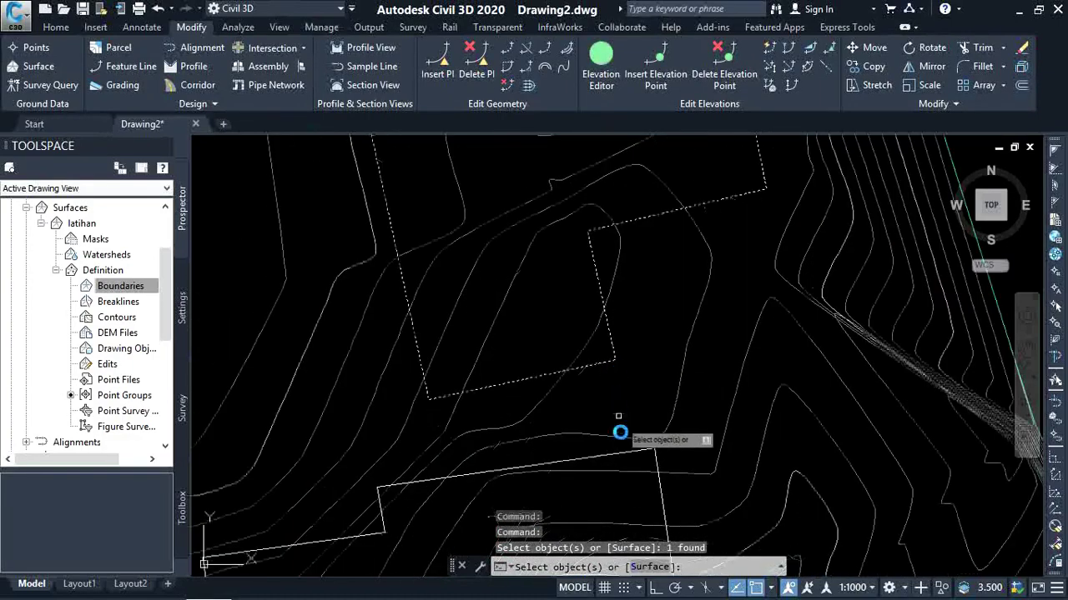
pyautogui.moveTo(620, 432); pyautogui.dragTo(658, 305, button='middle')
pyautogui.click(639, 353)
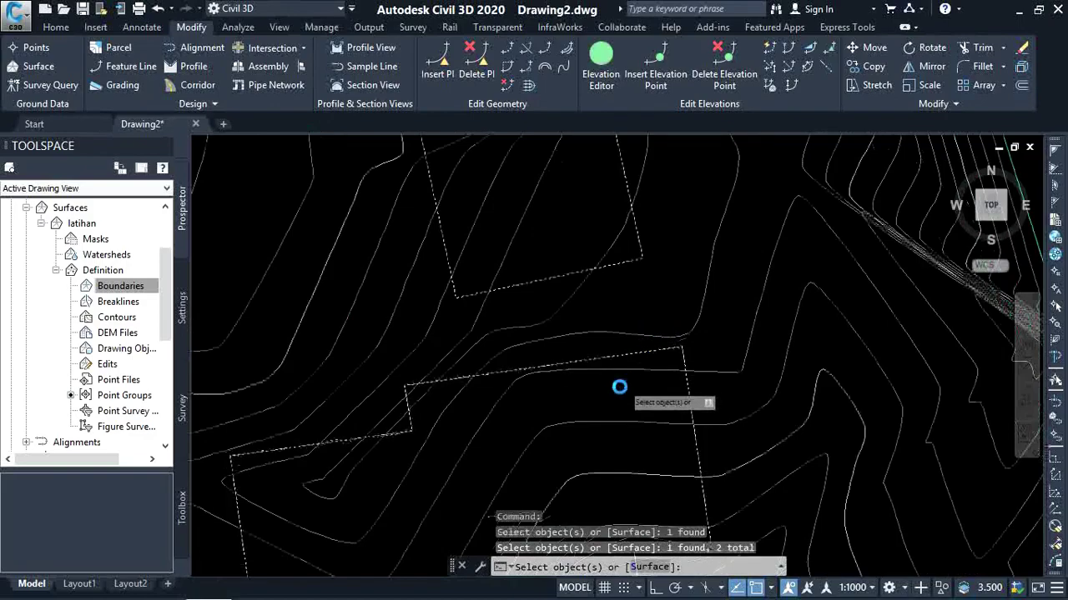
# Step: Finish the boundary selection so BANGUNAN is added, then recentre the surface
pyautogui.scroll(-3, 620, 387)
pyautogui.scroll(-2, 617, 382)
pyautogui.rightClick(614, 384)
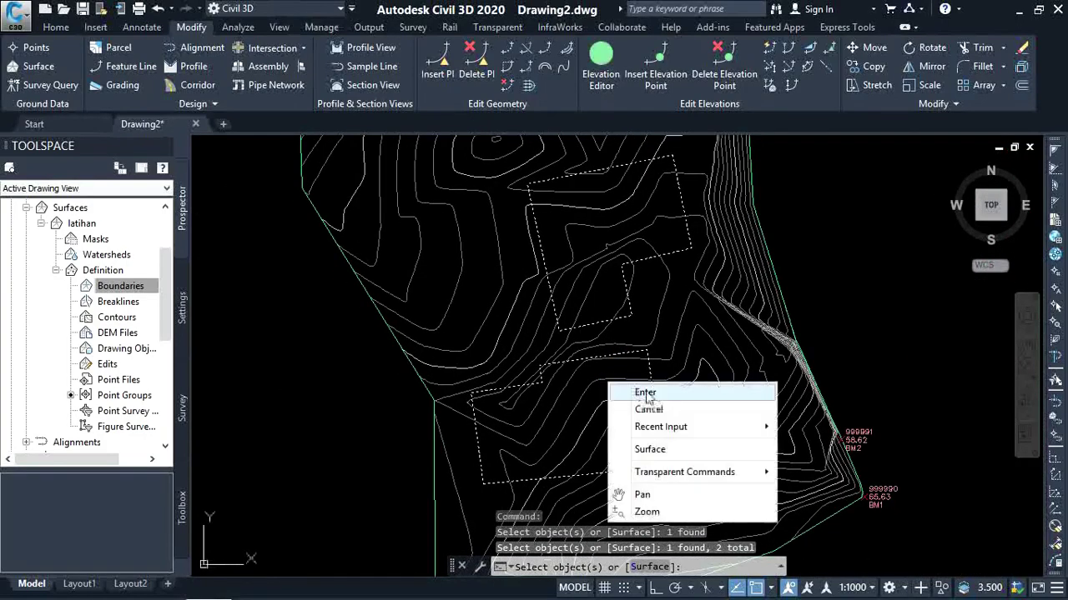
pyautogui.click(645, 393)
pyautogui.scroll(1, 601, 210)
pyautogui.scroll(-3, 592, 215)
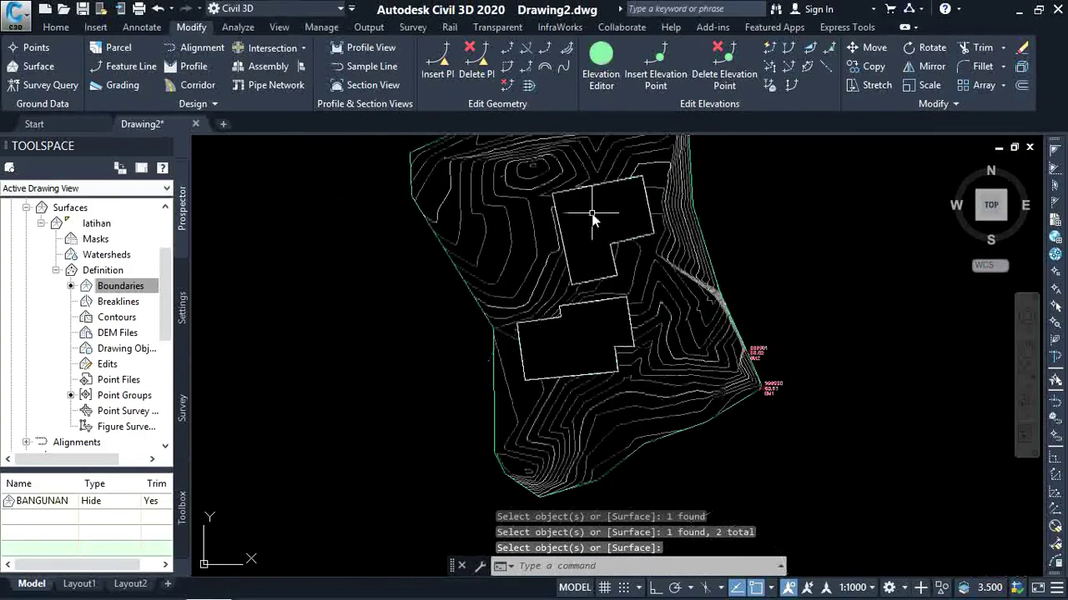
pyautogui.moveTo(592, 217); pyautogui.dragTo(569, 239, button='middle')
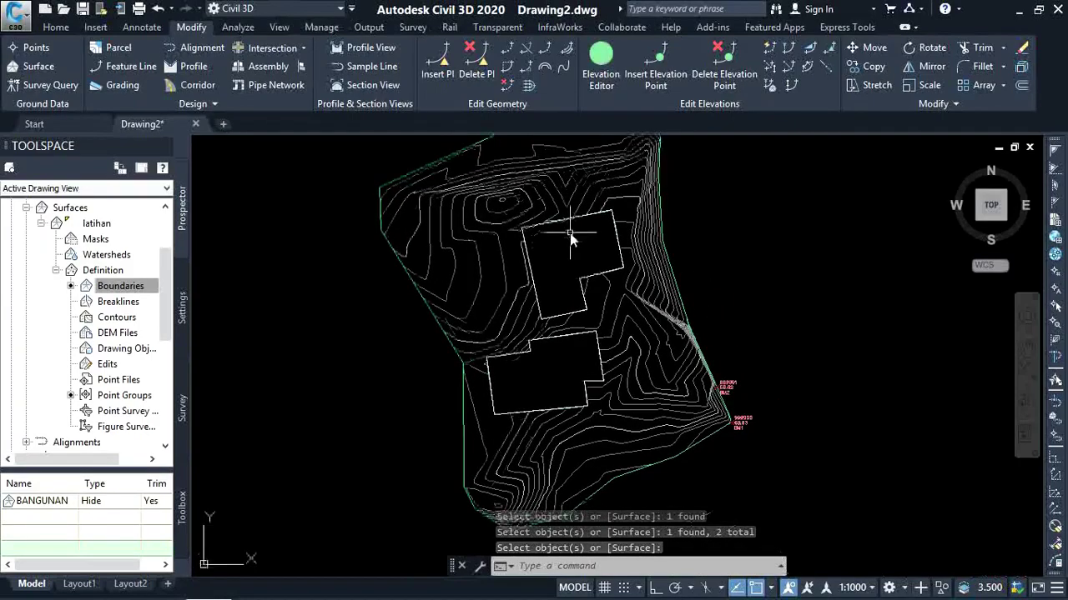
# Step: End the boundary command and window-select the latihan surface
pyautogui.press('Return')
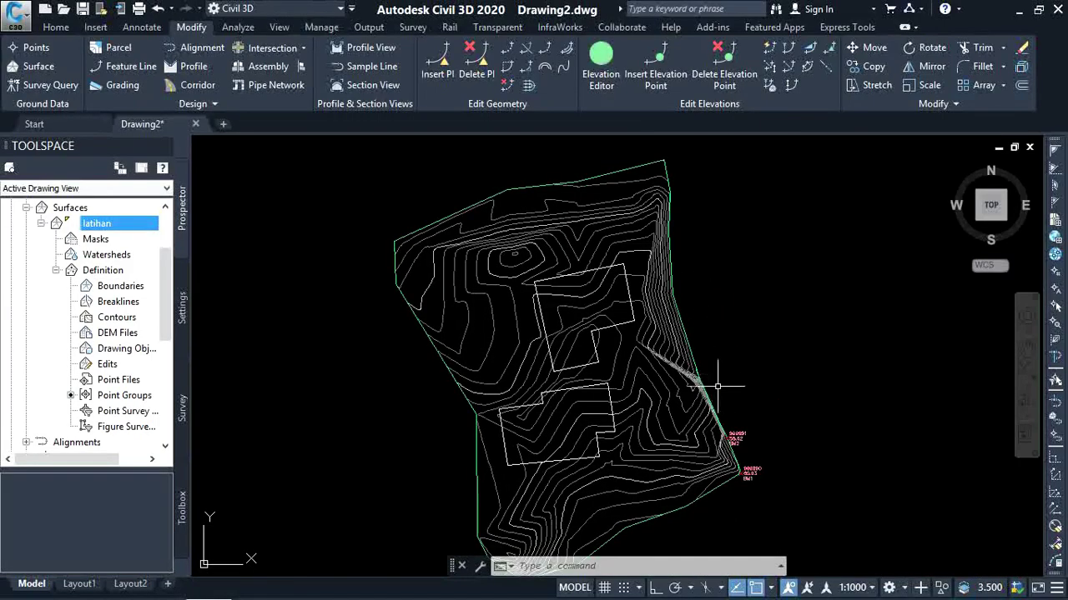
pyautogui.scroll(-1, 647, 400)
pyautogui.scroll(1, 578, 375)
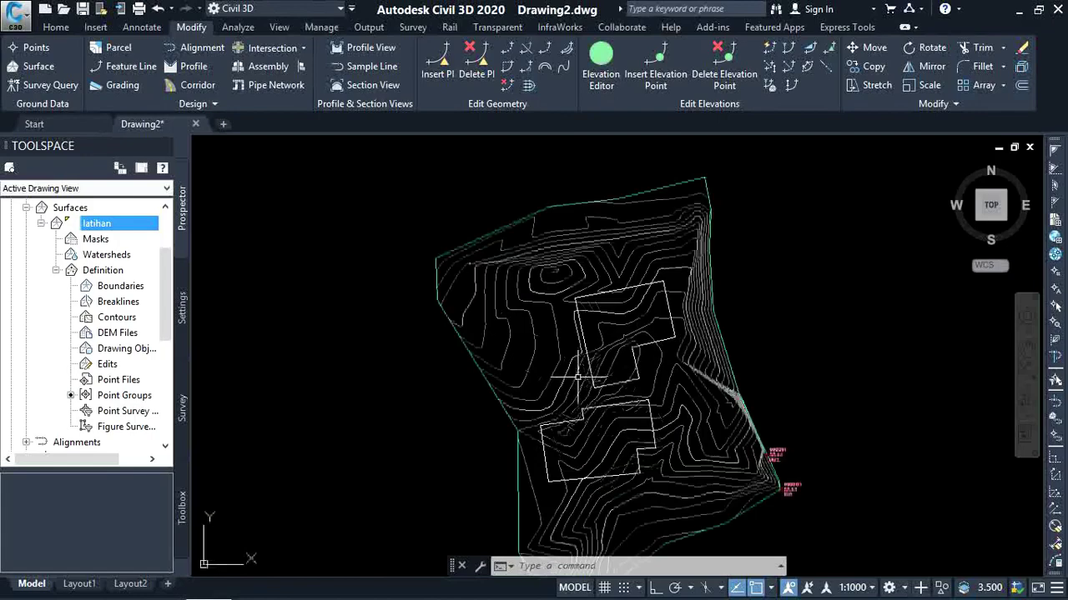
pyautogui.scroll(1, 568, 359)
pyautogui.scroll(-1, 542, 317)
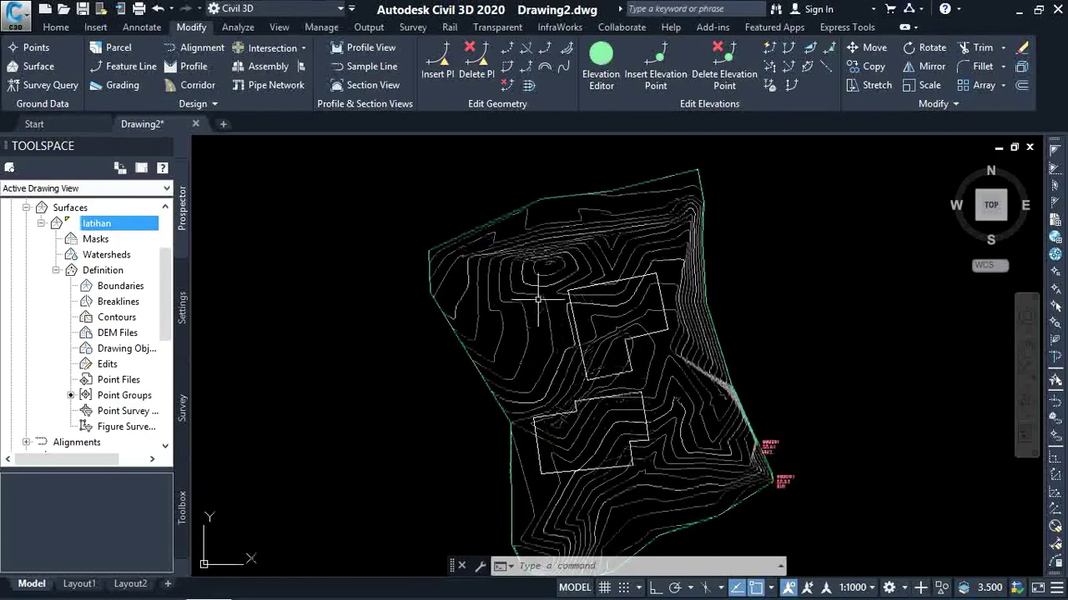
pyautogui.click(538, 299)
pyautogui.click(522, 288)
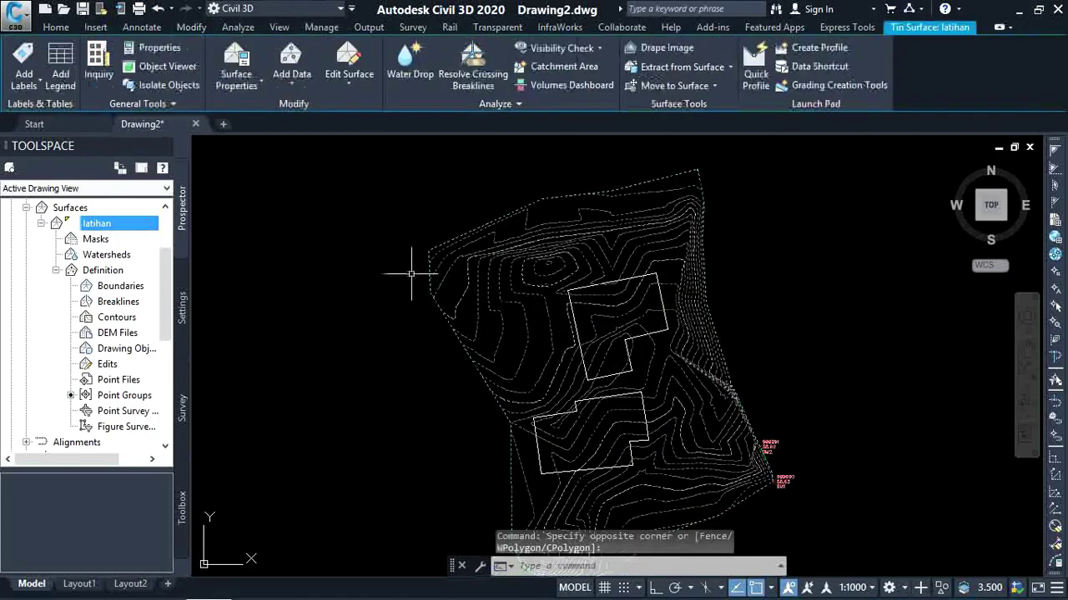
# Step: Turn on Triangles visibility in the latihan surface style's display settings
pyautogui.rightClick(541, 259)
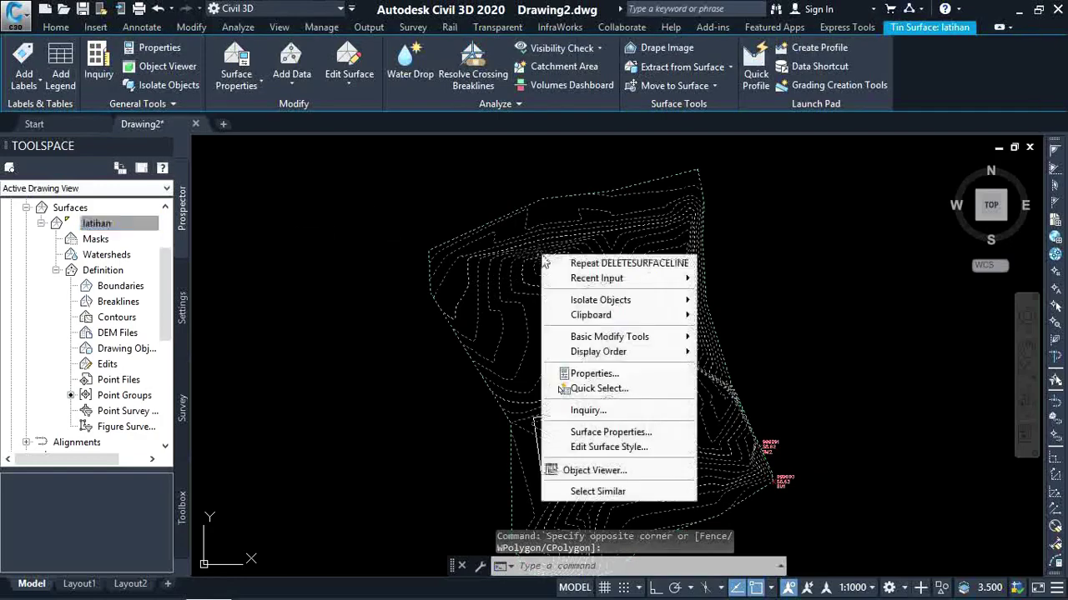
pyautogui.click(619, 448)
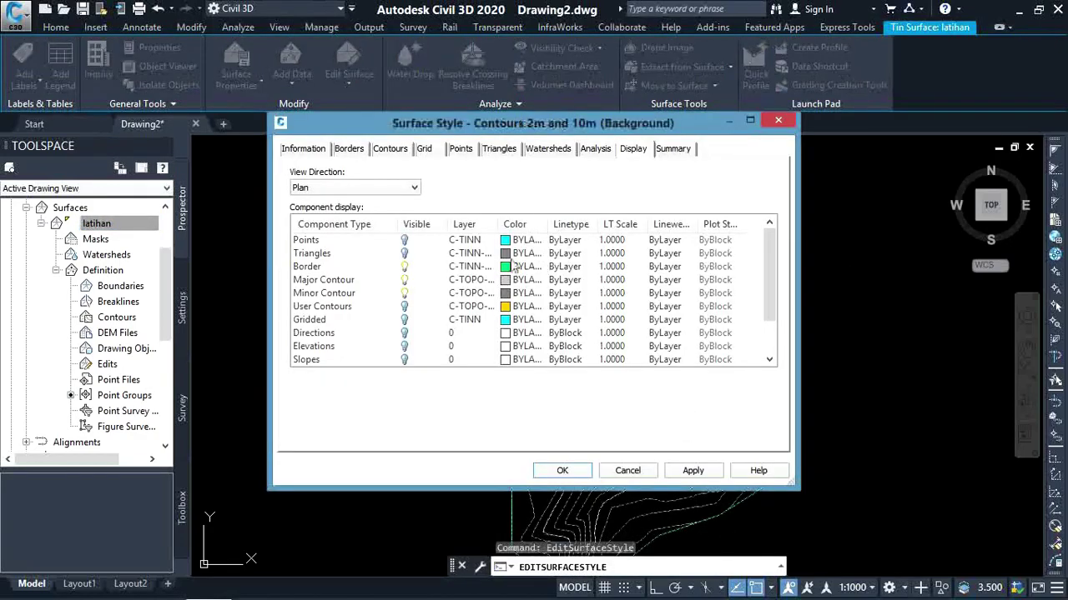
pyautogui.click(405, 256)
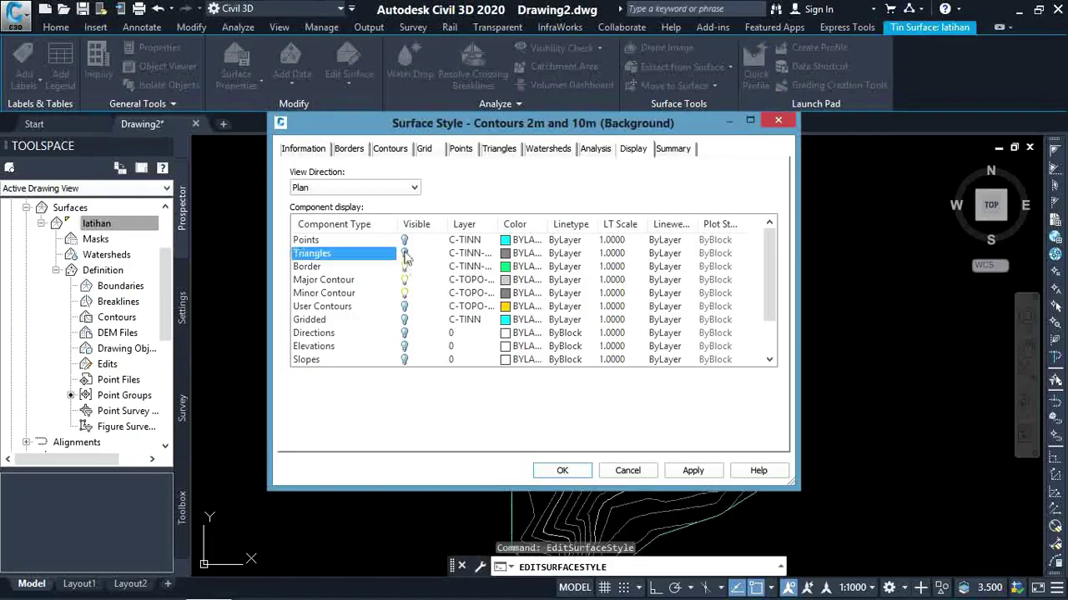
pyautogui.click(563, 470)
pyautogui.scroll(5, 609, 350)
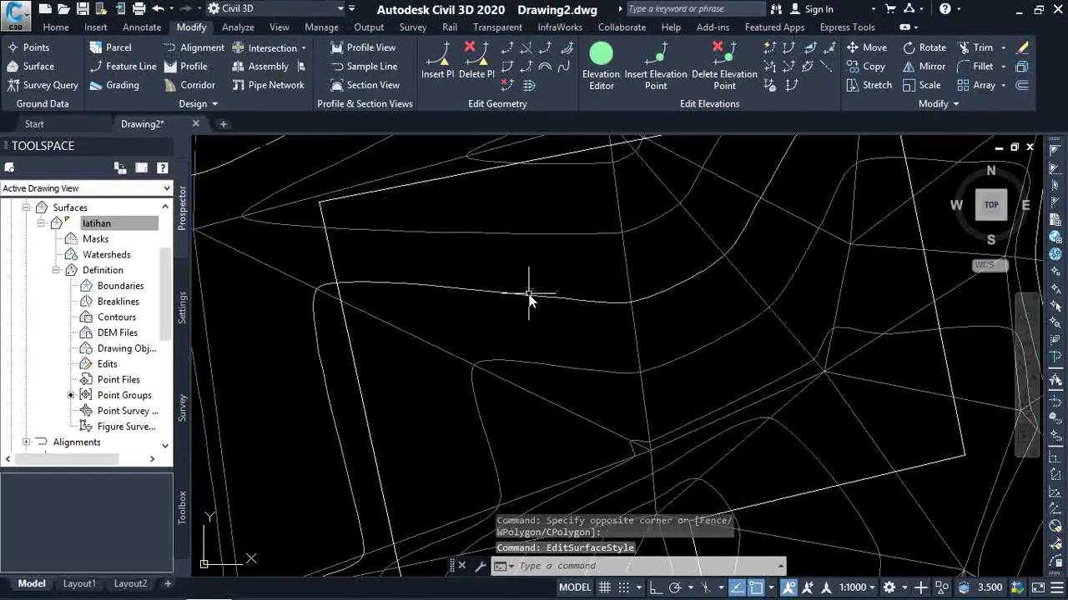
# Step: Start a Delete Line edit on the latihan surface
pyautogui.click(523, 294)
pyautogui.click(356, 81)
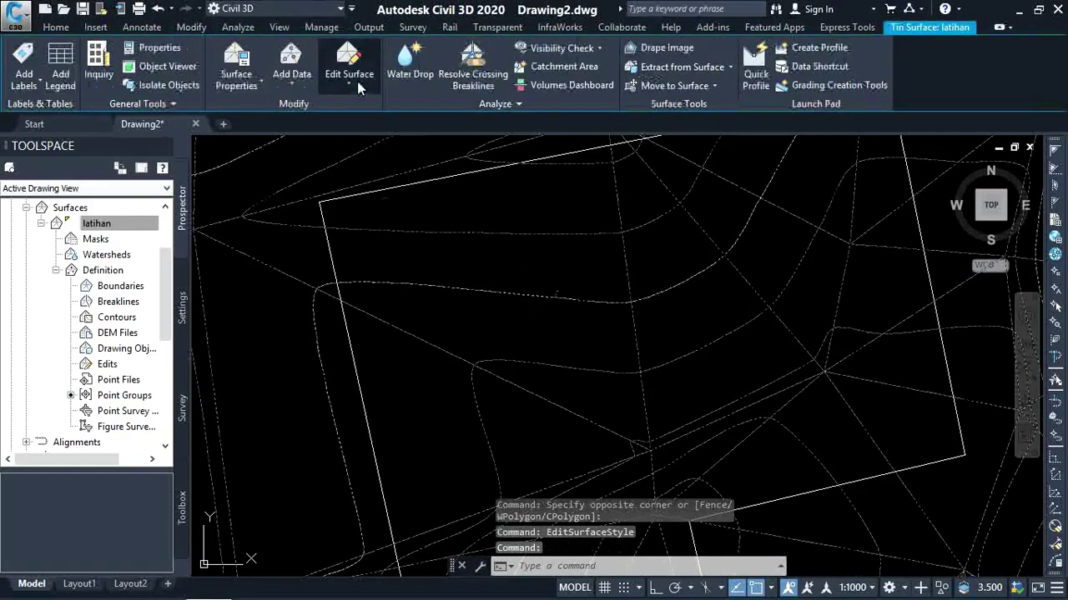
pyautogui.click(364, 149)
pyautogui.scroll(-2, 501, 294)
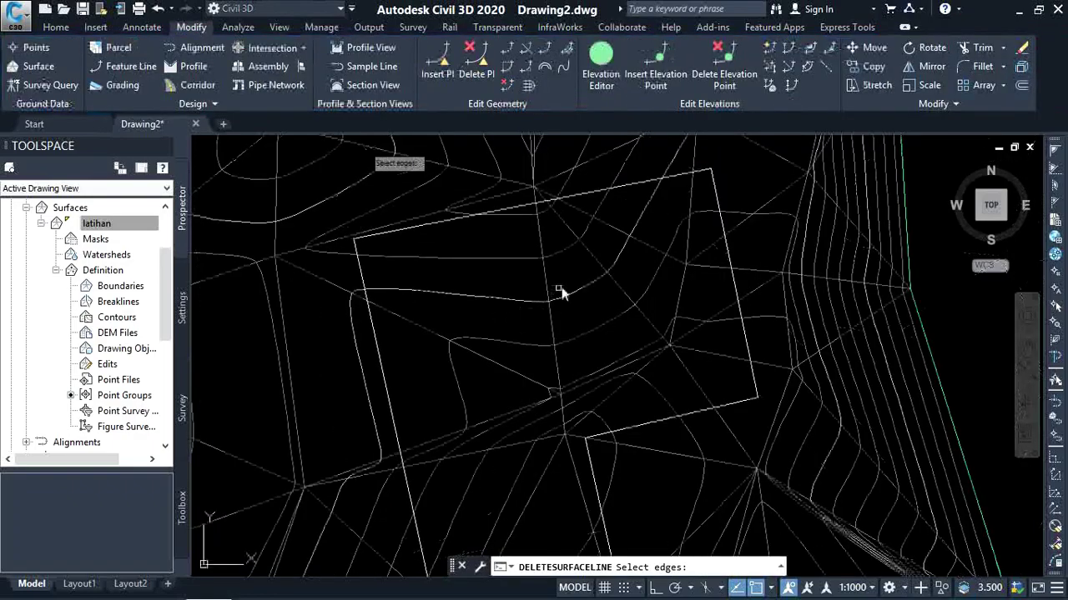
pyautogui.scroll(2, 555, 289)
# Step: Pick seven TIN edges inside the upper building outline, including those at the interior vertex
pyautogui.click(533, 266)
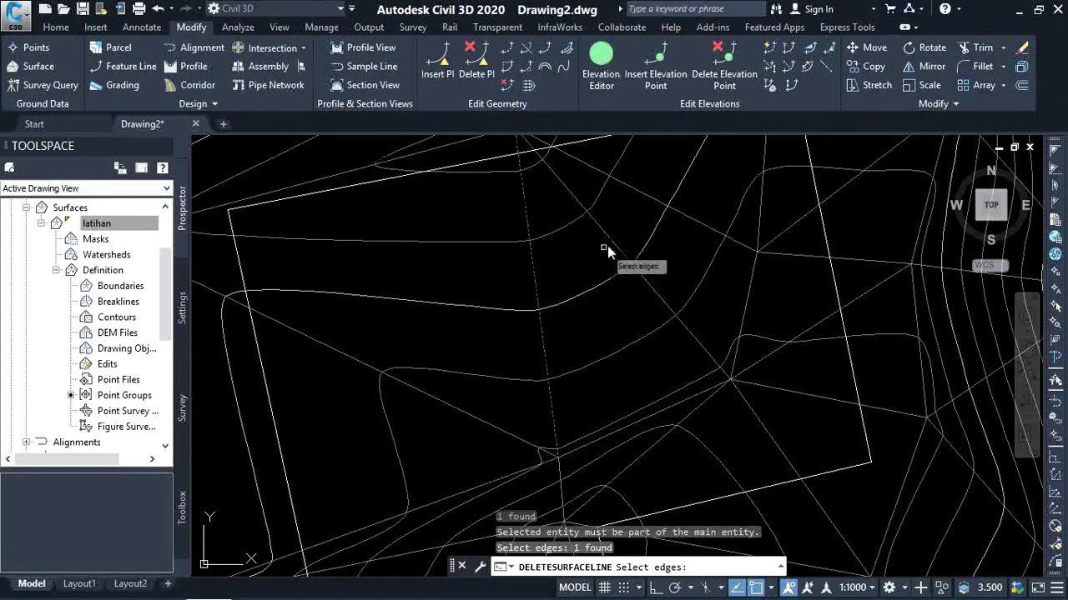
pyautogui.click(611, 241)
pyautogui.click(643, 194)
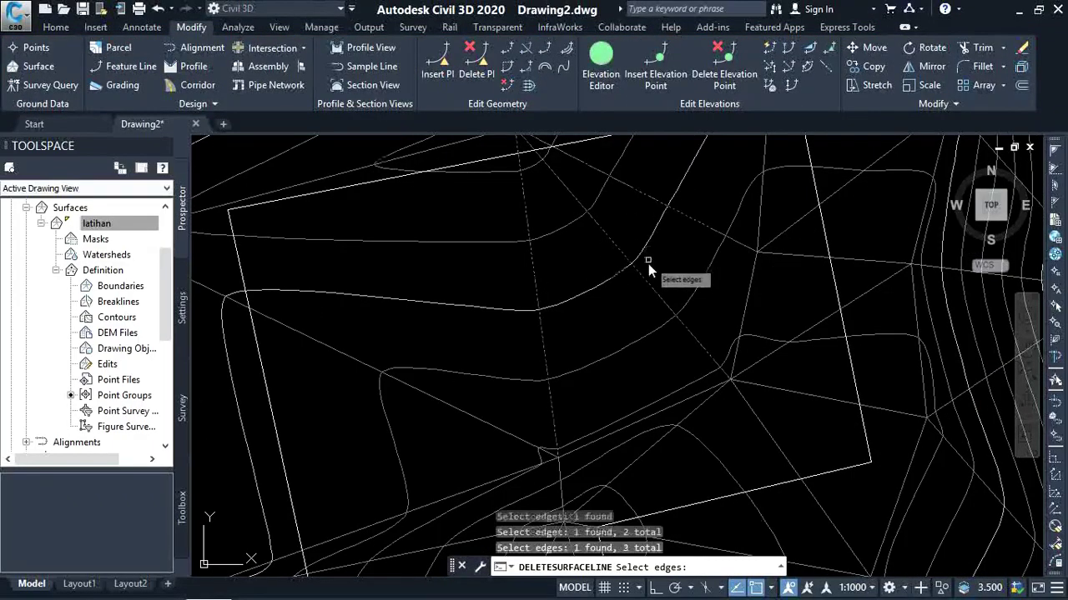
pyautogui.scroll(-2, 648, 263)
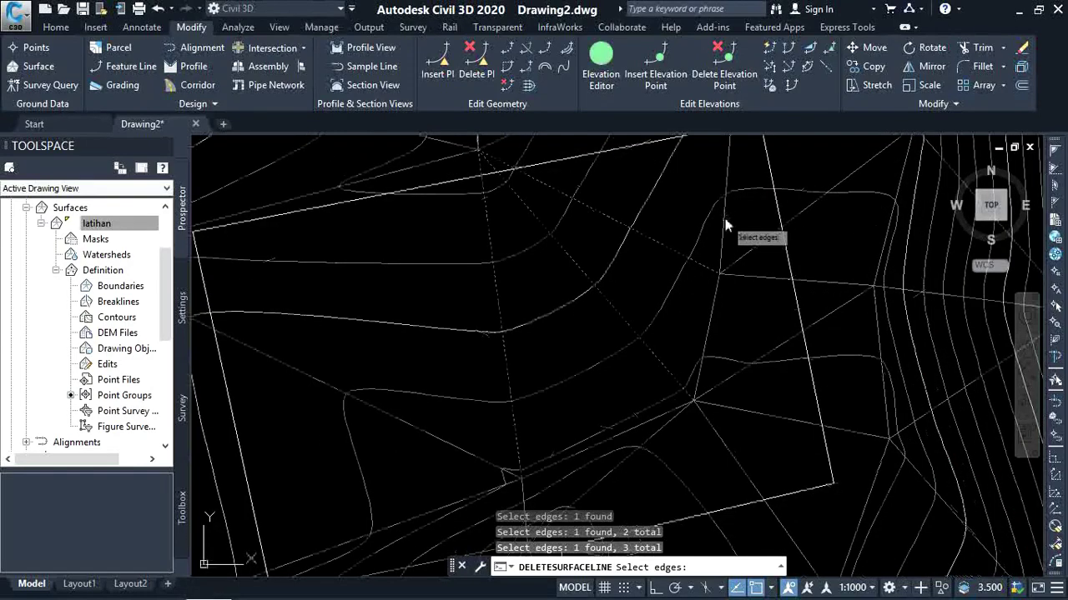
pyautogui.scroll(2, 724, 250)
pyautogui.click(754, 309)
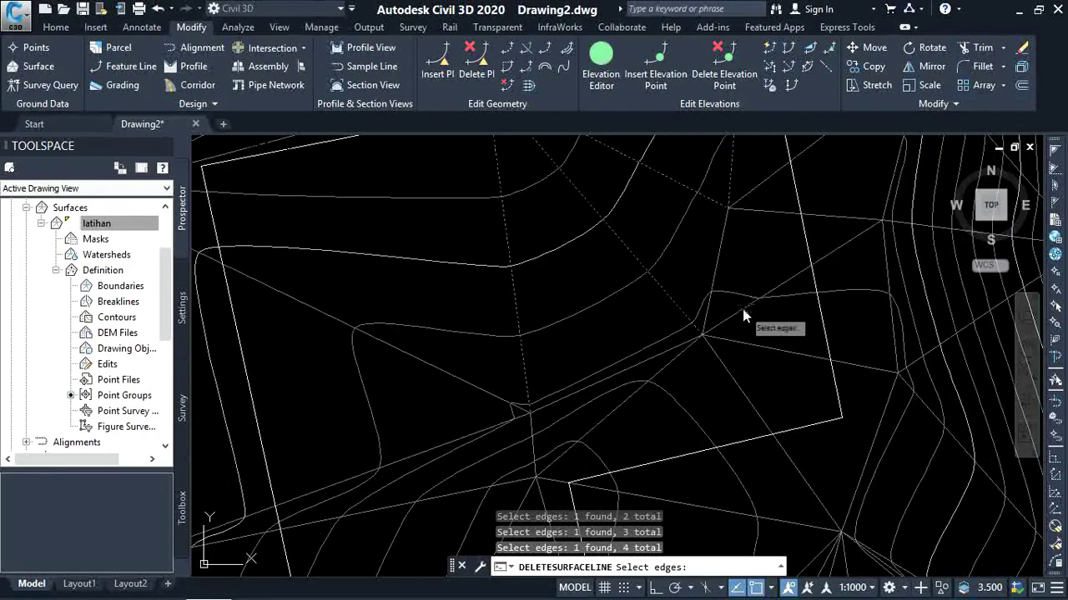
pyautogui.click(753, 344)
pyautogui.click(754, 344)
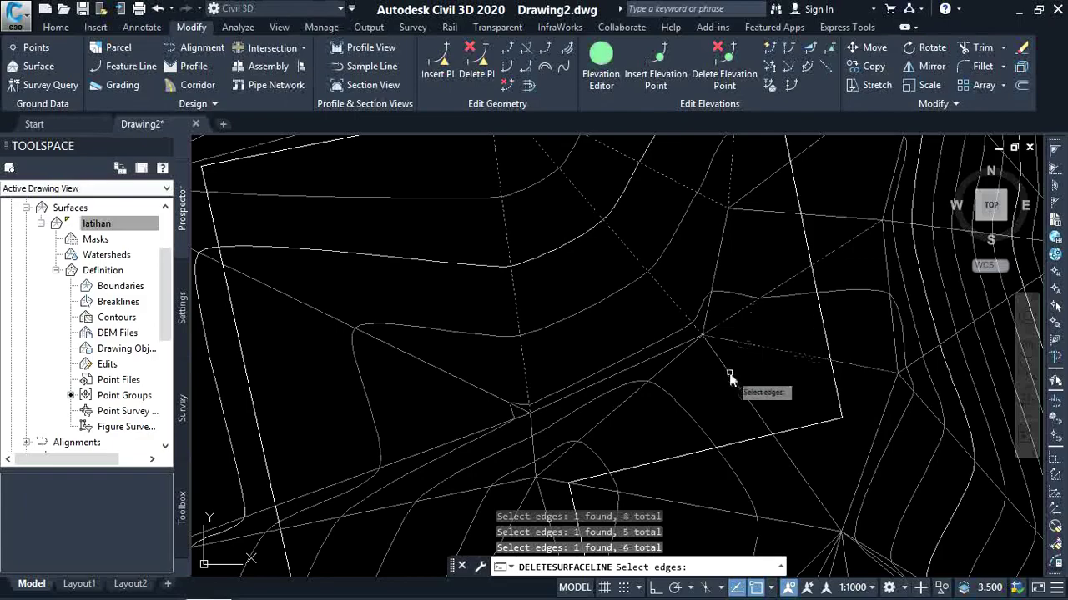
pyautogui.click(729, 369)
# Step: Add the interior edges along the building's lower part with a window and clicks
pyautogui.moveTo(653, 360); pyautogui.dragTo(737, 289, button='middle')
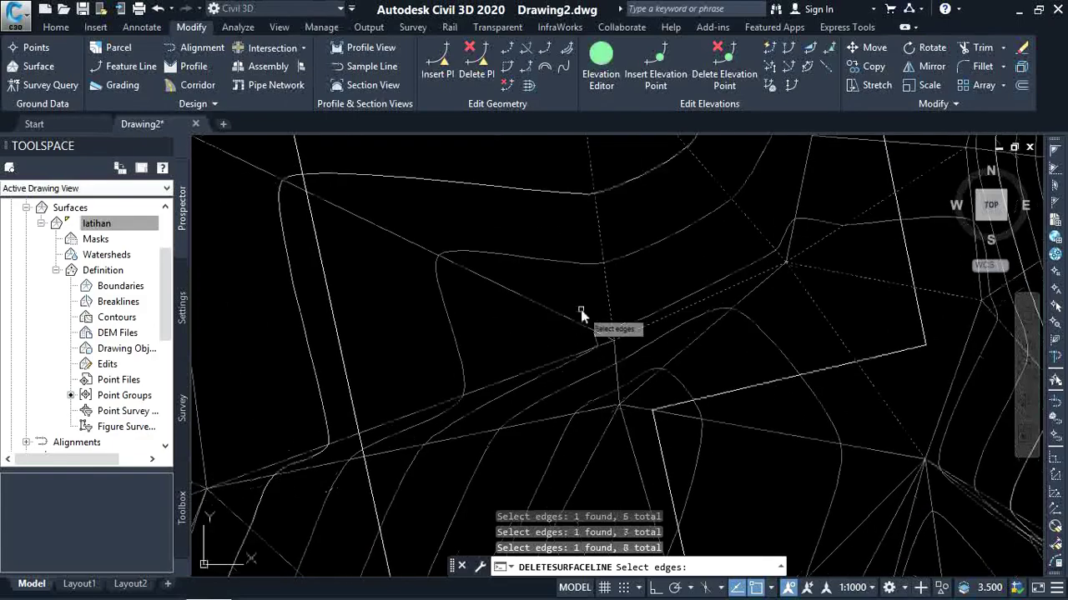
pyautogui.click(522, 291)
pyautogui.click(546, 319)
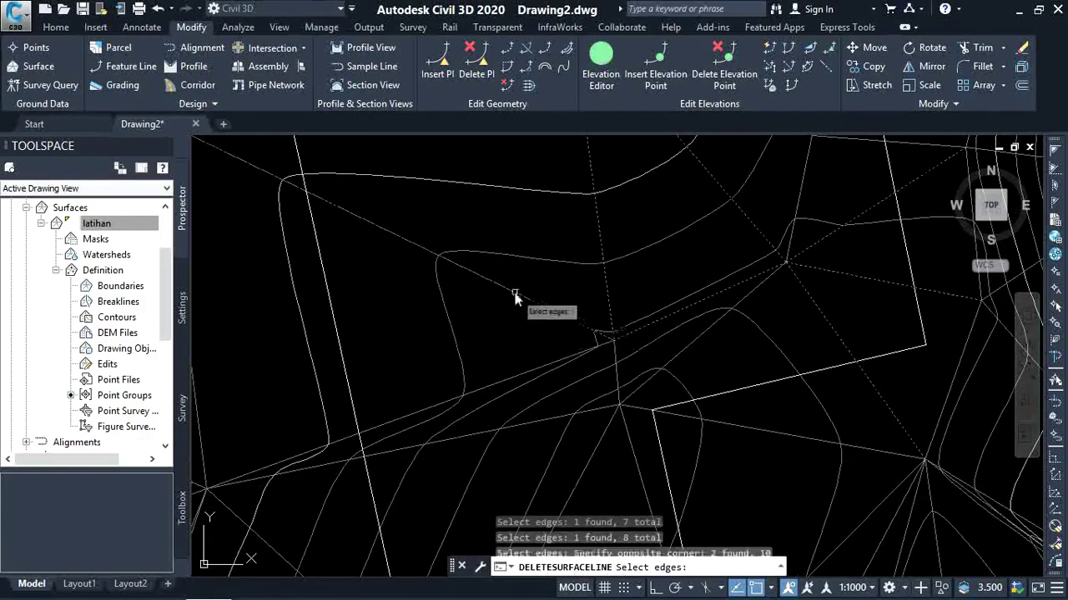
pyautogui.moveTo(506, 390); pyautogui.dragTo(569, 330, button='middle')
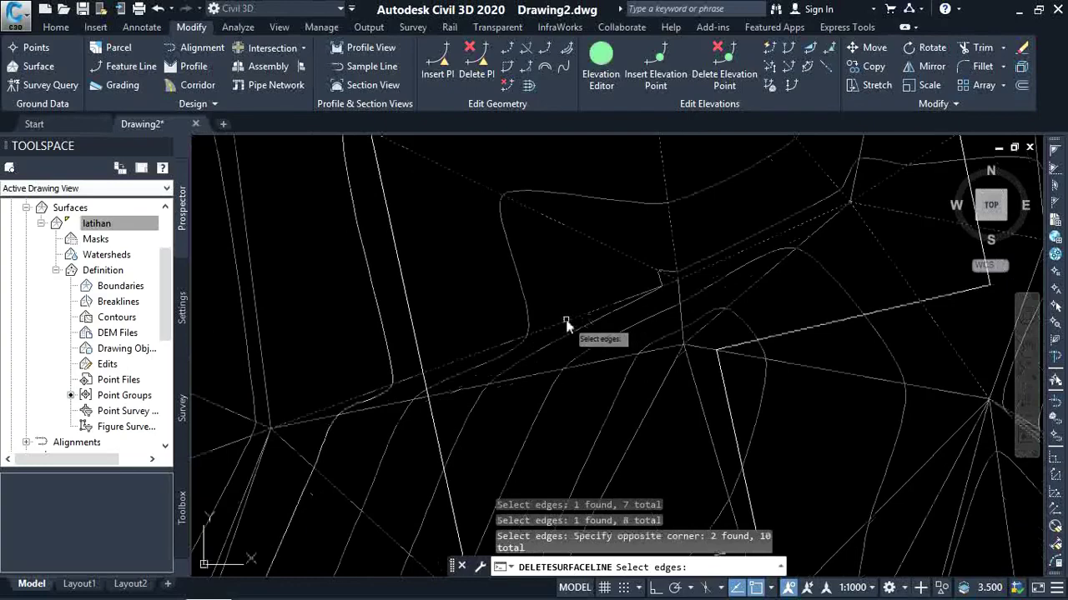
pyautogui.click(566, 327)
pyautogui.click(619, 365)
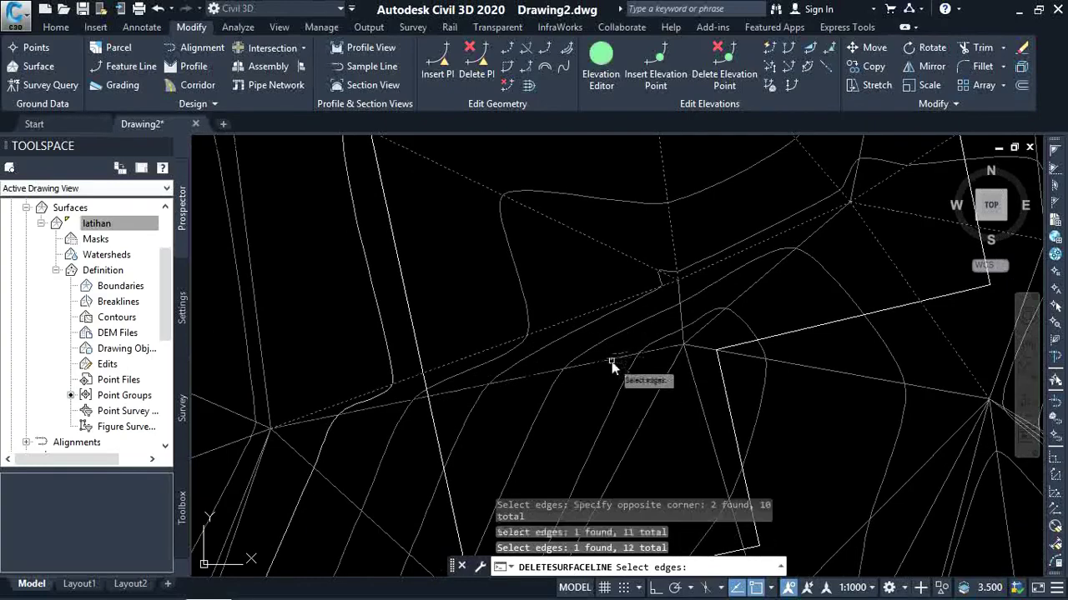
pyautogui.click(662, 400)
# Step: Select the remaining interior edges near the building's top, totalling 23 picks
pyautogui.moveTo(662, 400); pyautogui.dragTo(641, 234, button='middle')
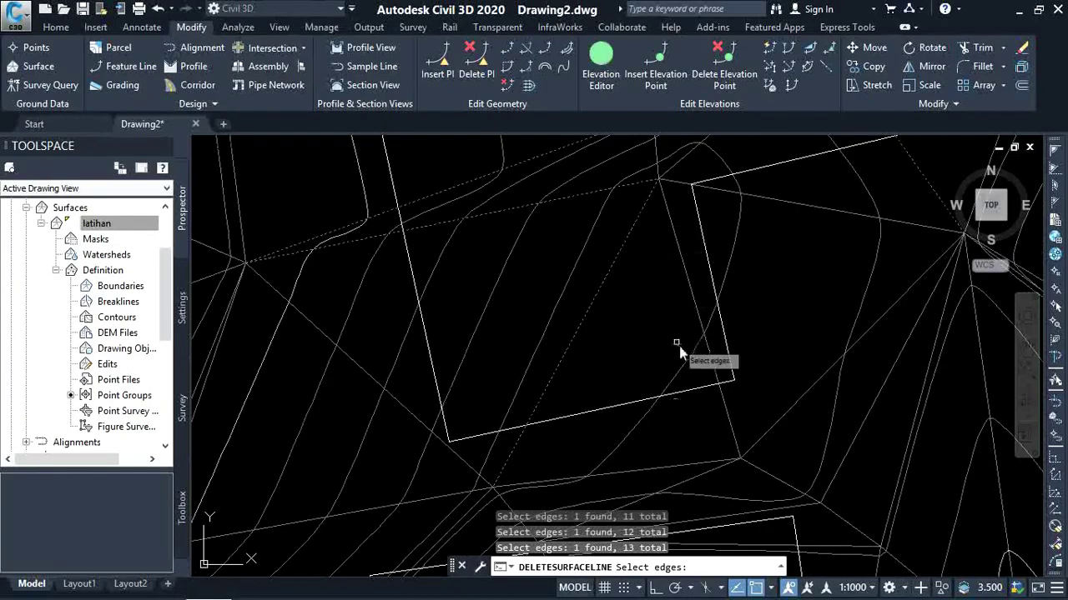
pyautogui.click(686, 278)
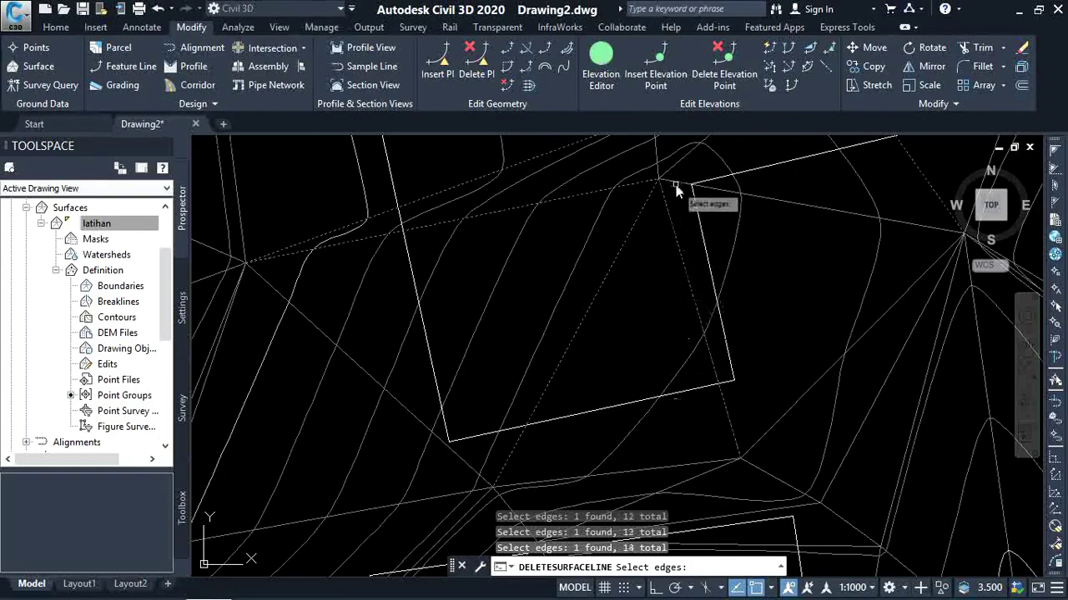
pyautogui.click(680, 180)
pyautogui.moveTo(684, 173); pyautogui.dragTo(662, 226, button='middle')
pyautogui.click(632, 235)
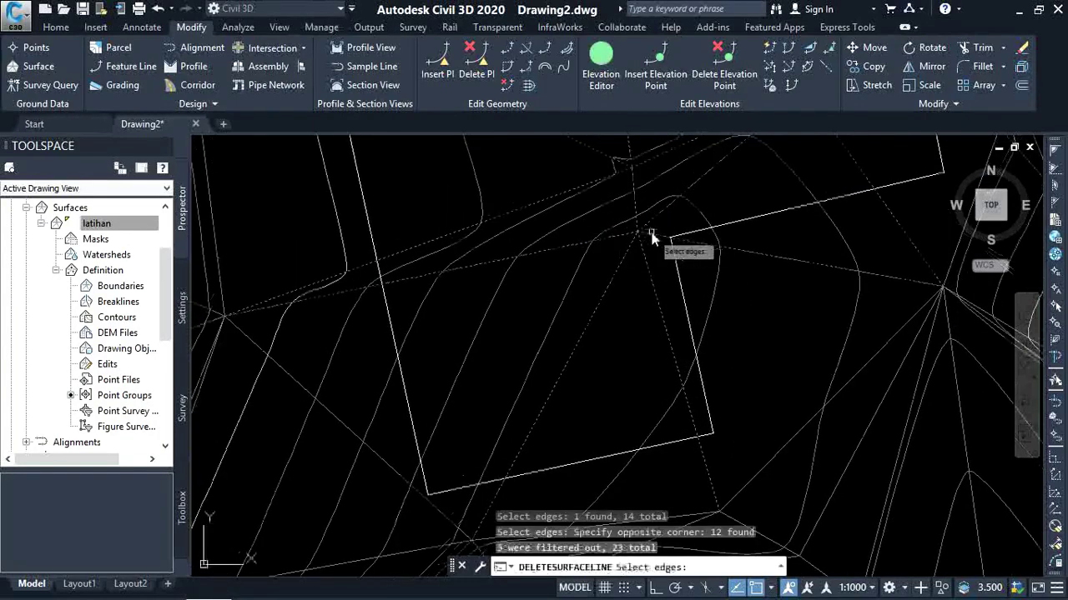
# Step: Zoom and pan over both buildings to check the upper outline's interior has no edges
pyautogui.scroll(-3, 648, 249)
pyautogui.scroll(-3, 634, 333)
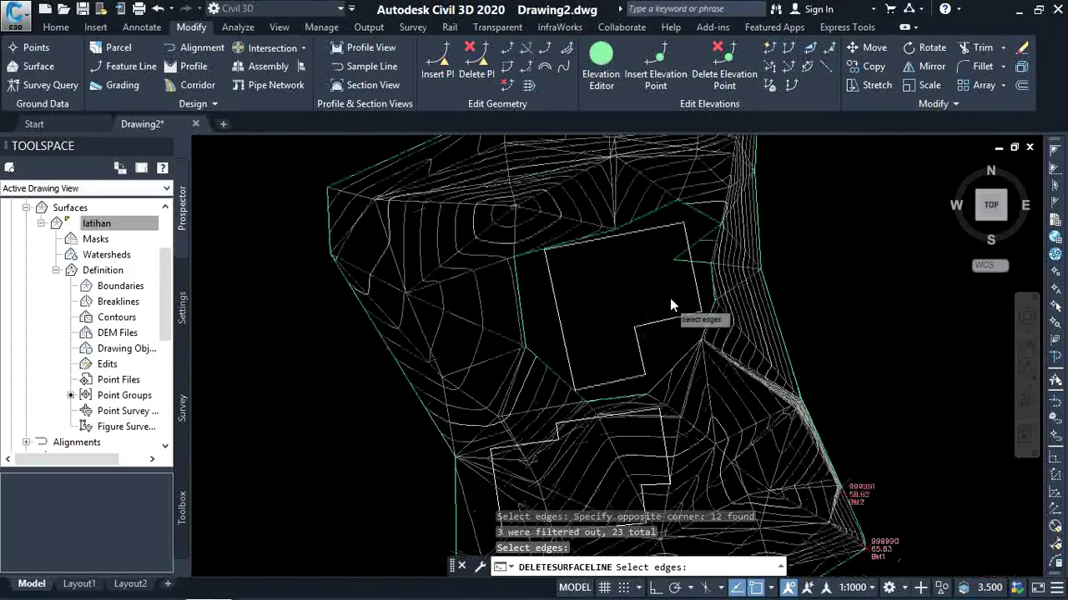
pyautogui.scroll(2, 670, 298)
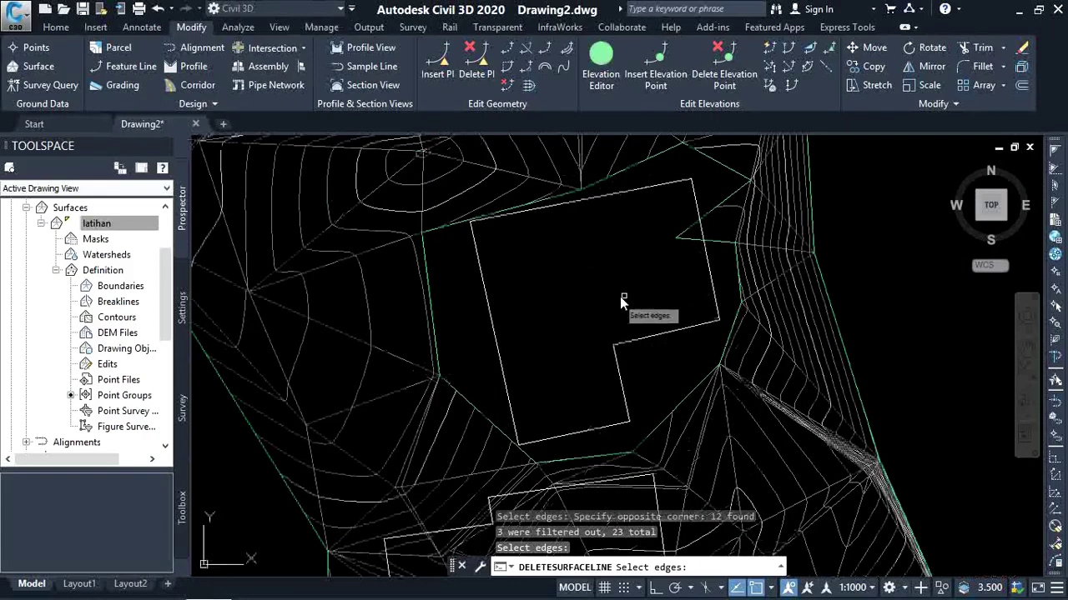
pyautogui.scroll(-2, 546, 310)
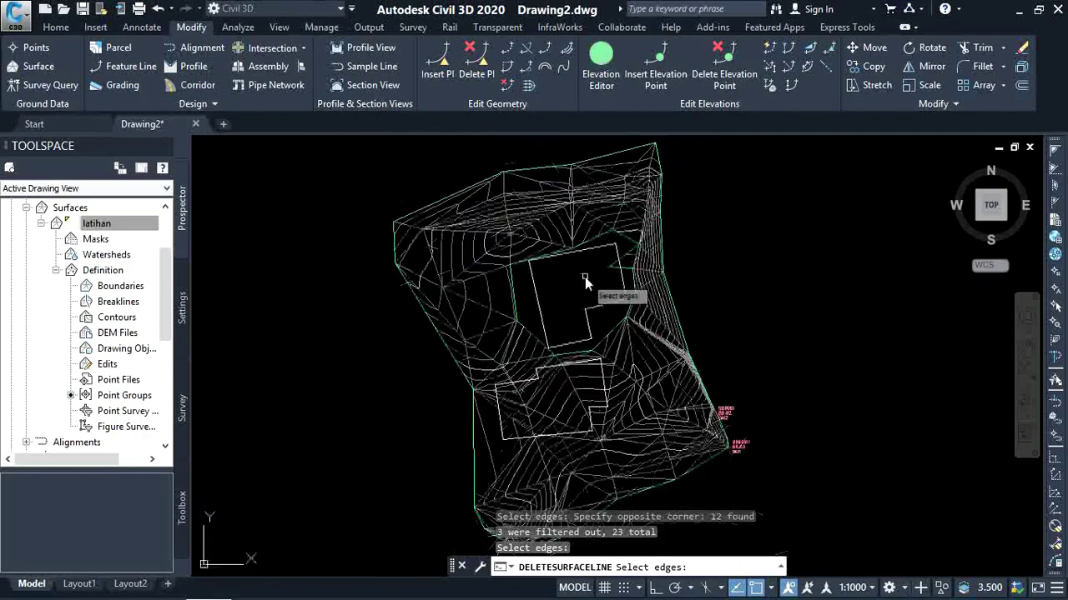
pyautogui.scroll(-1, 584, 278)
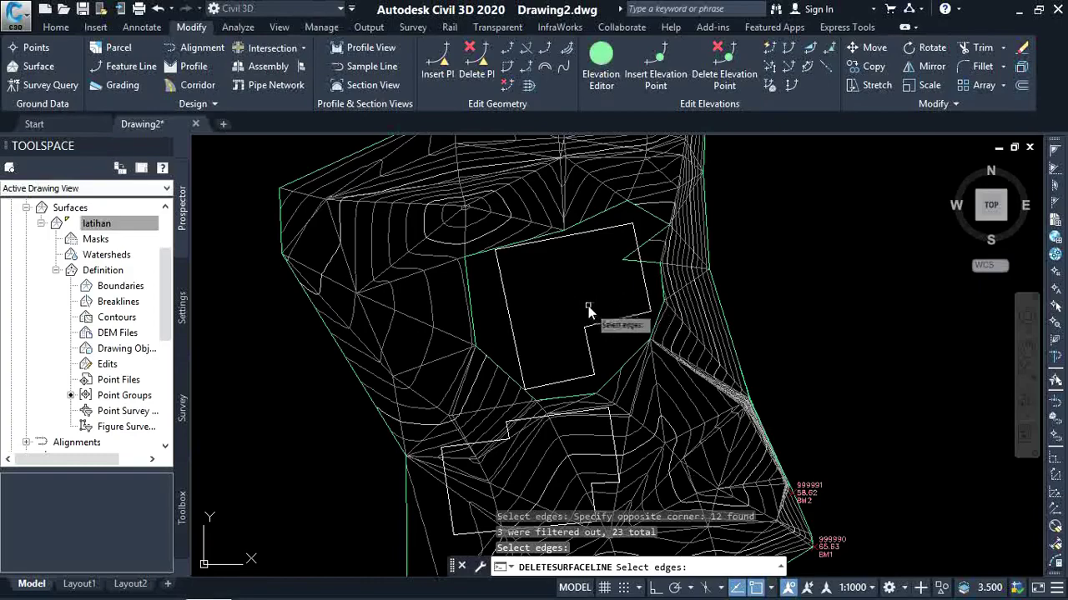
pyautogui.scroll(-2, 588, 310)
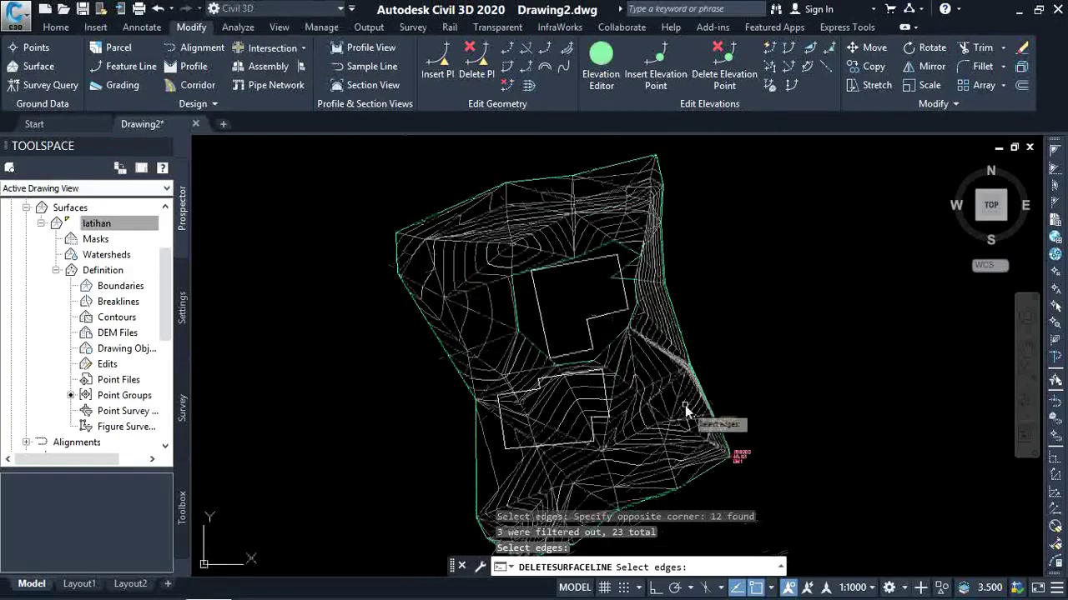
pyautogui.scroll(3, 685, 406)
pyautogui.scroll(-3, 682, 317)
pyautogui.moveTo(667, 392)
pyautogui.mouseDown(button='middle')
pyautogui.moveTo(640, 398)
pyautogui.moveTo(603, 487)
pyautogui.mouseUp(button='middle')
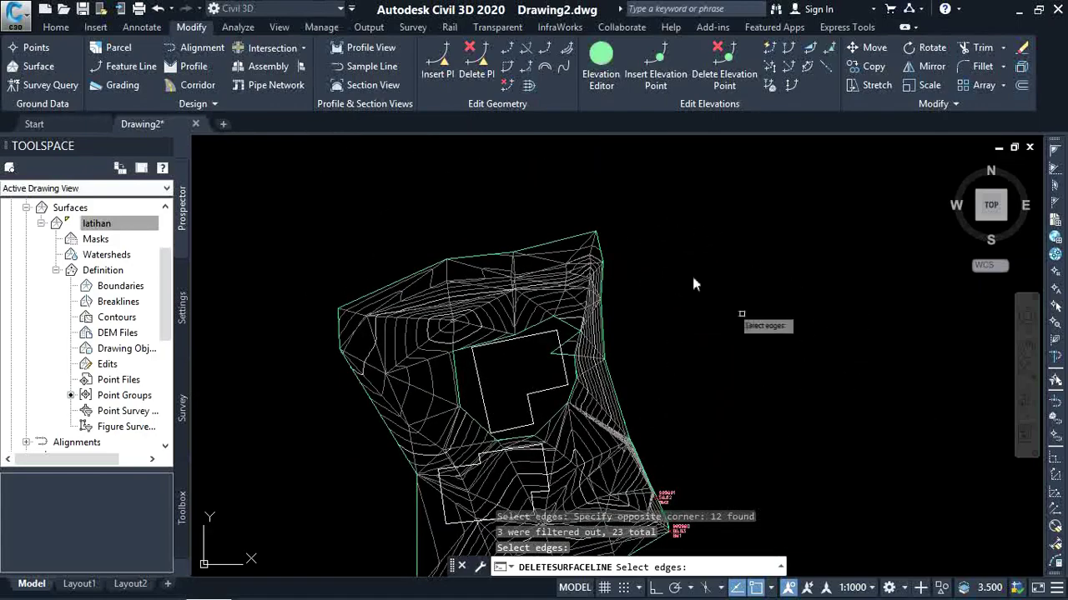
pyautogui.scroll(2, 630, 354)
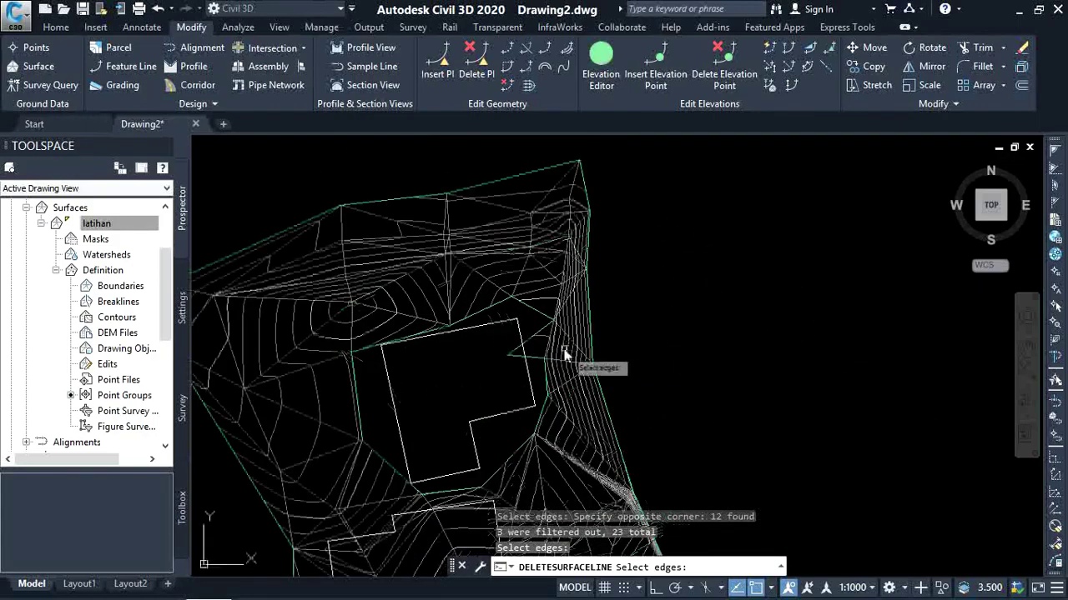
pyautogui.scroll(2, 542, 356)
pyautogui.scroll(1, 584, 342)
pyautogui.scroll(-1, 508, 292)
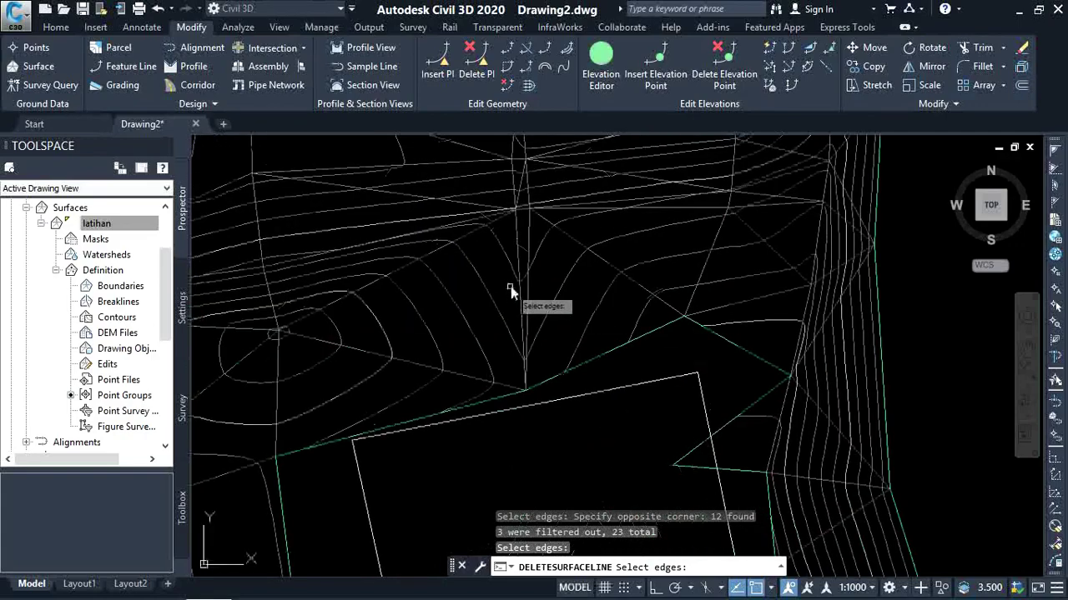
pyautogui.scroll(-5, 555, 267)
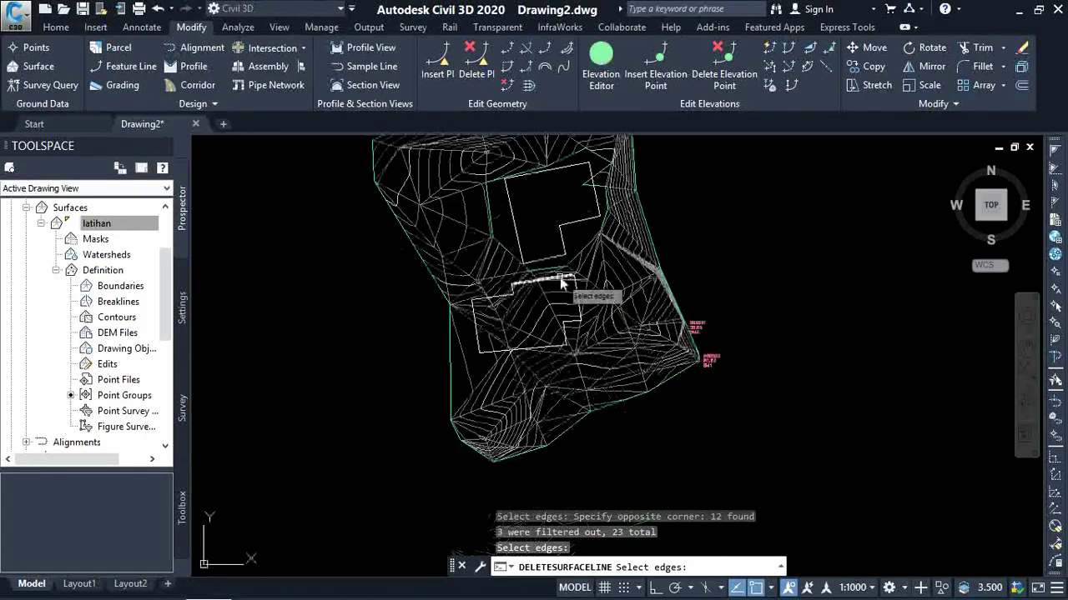
pyautogui.scroll(3, 551, 280)
pyautogui.scroll(-1, 523, 294)
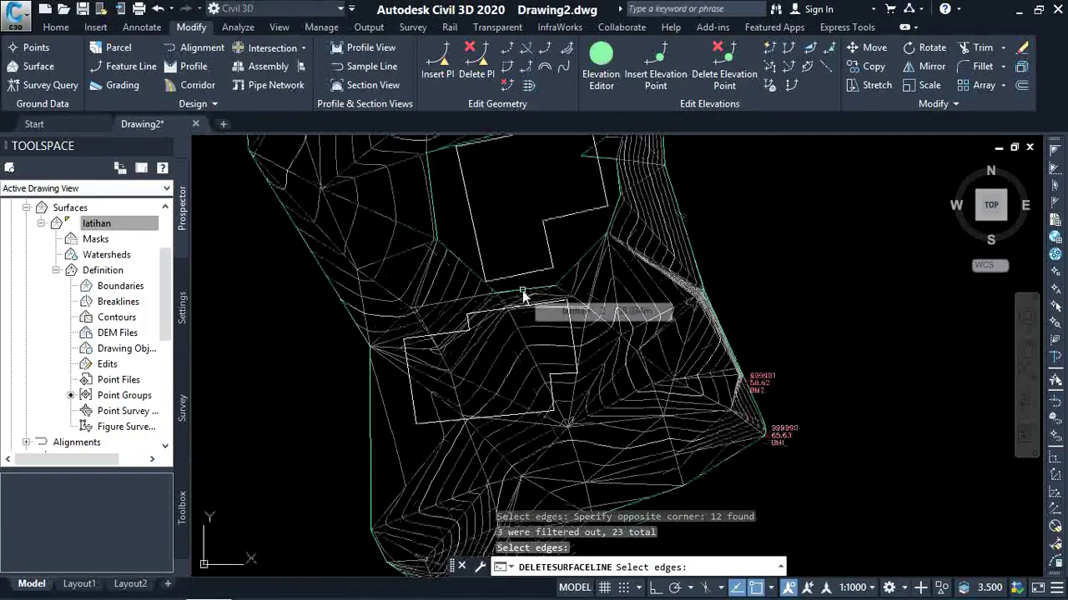